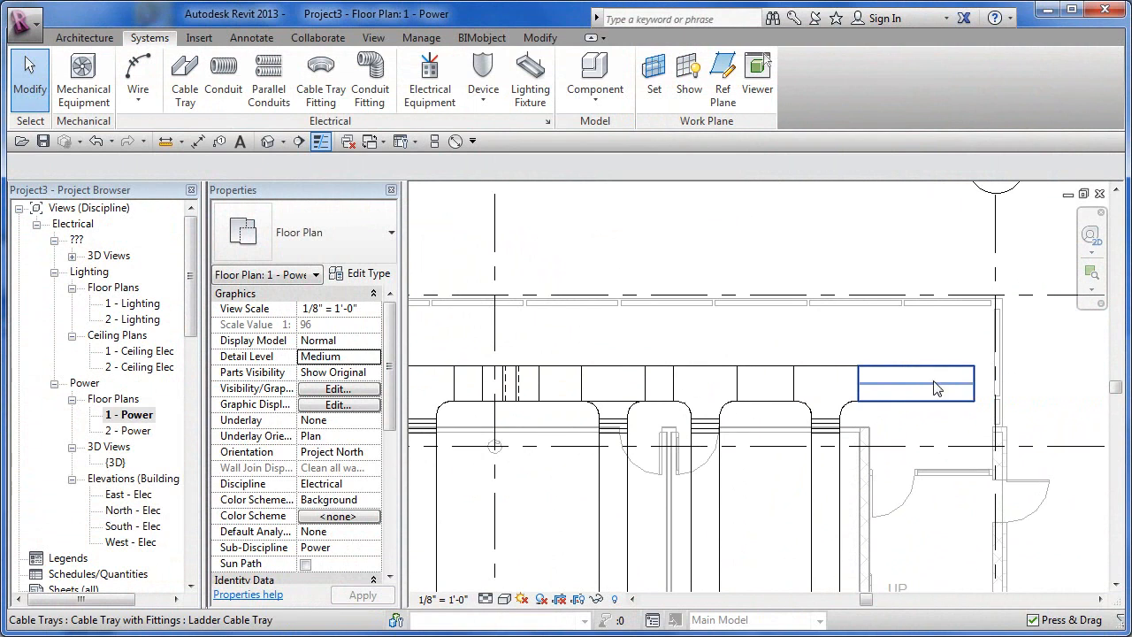
# - Look over the cable tray runs in the power floor plan and in the default 3D view
pyautogui.moveTo(863, 442); pyautogui.dragTo(874, 232, button='middle')
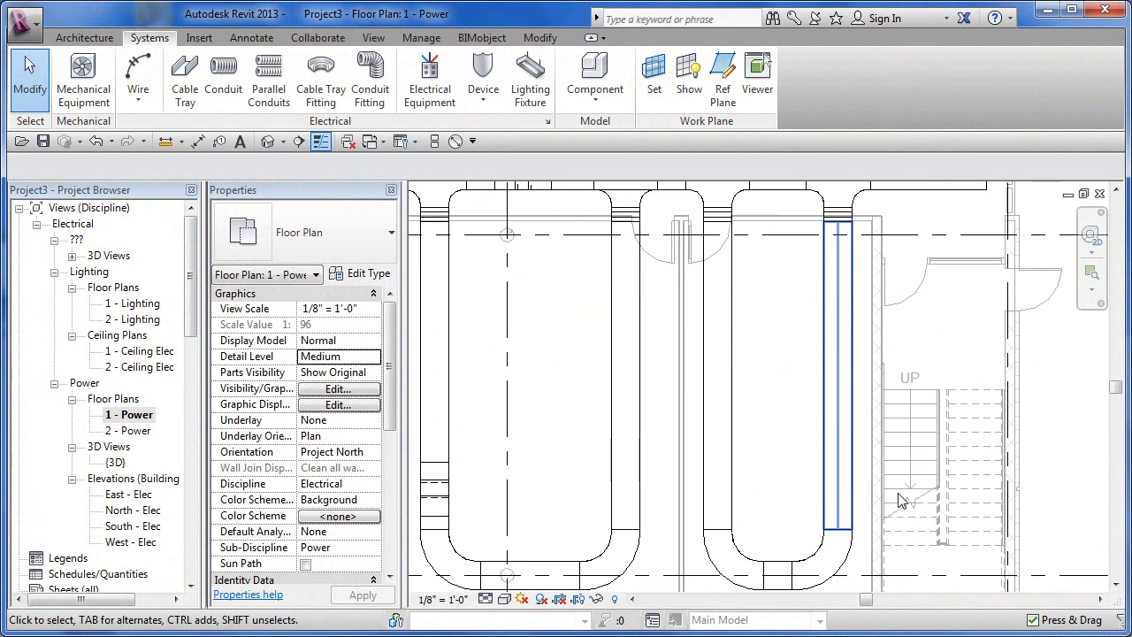
pyautogui.moveTo(840, 590); pyautogui.dragTo(829, 536, button='middle')
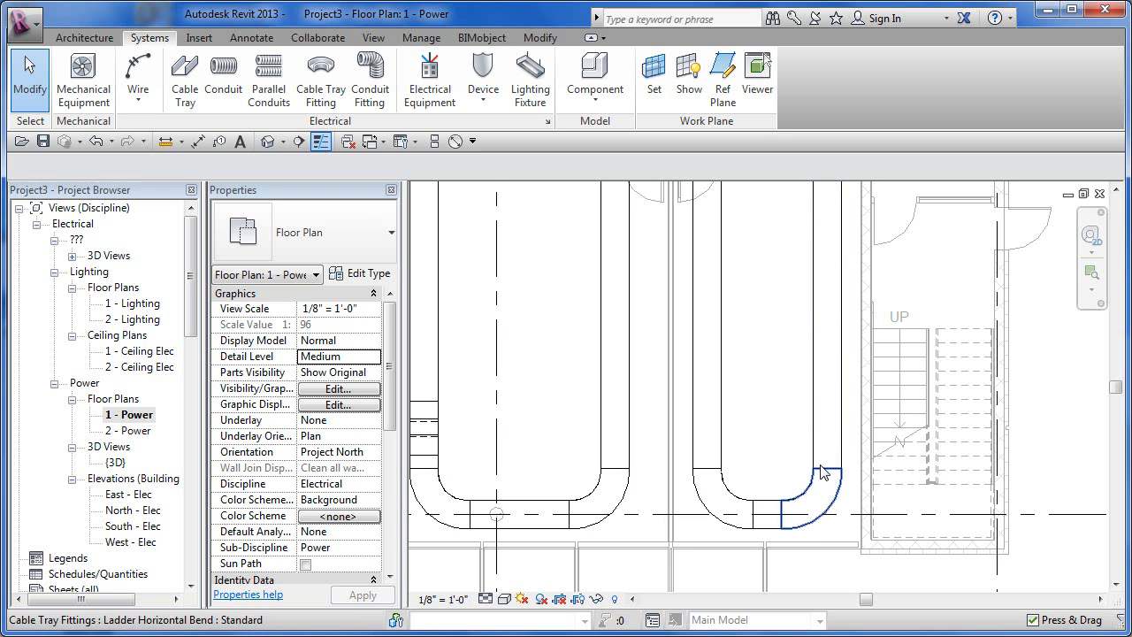
pyautogui.moveTo(856, 397); pyautogui.dragTo(707, 457, button='middle')
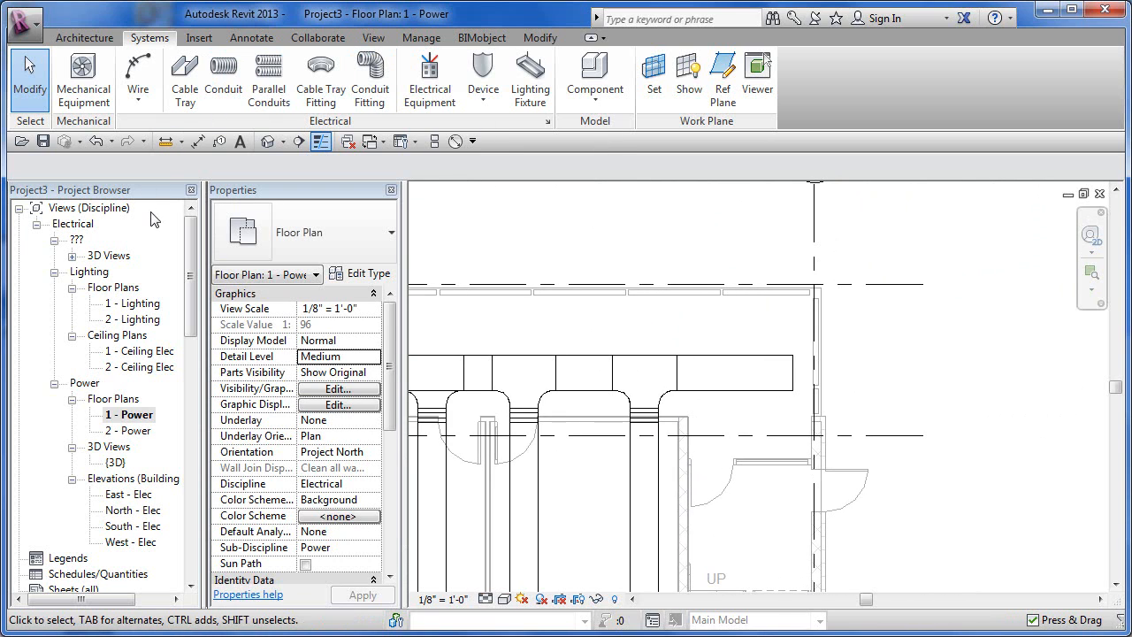
pyautogui.click(267, 142)
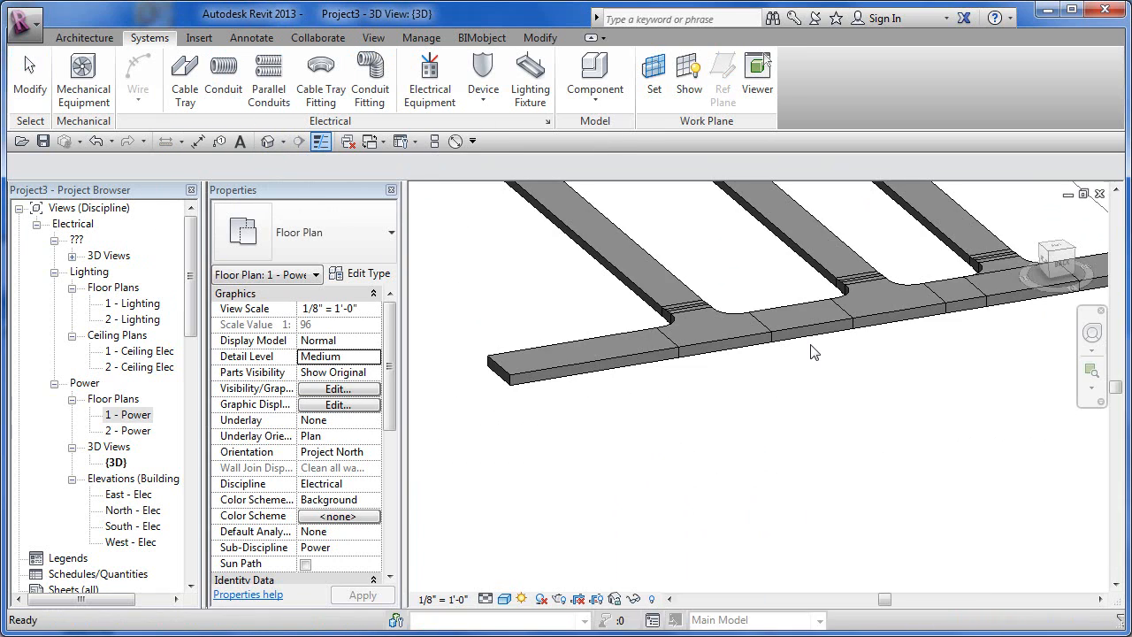
pyautogui.moveTo(808, 392); pyautogui.dragTo(672, 442, button='middle')
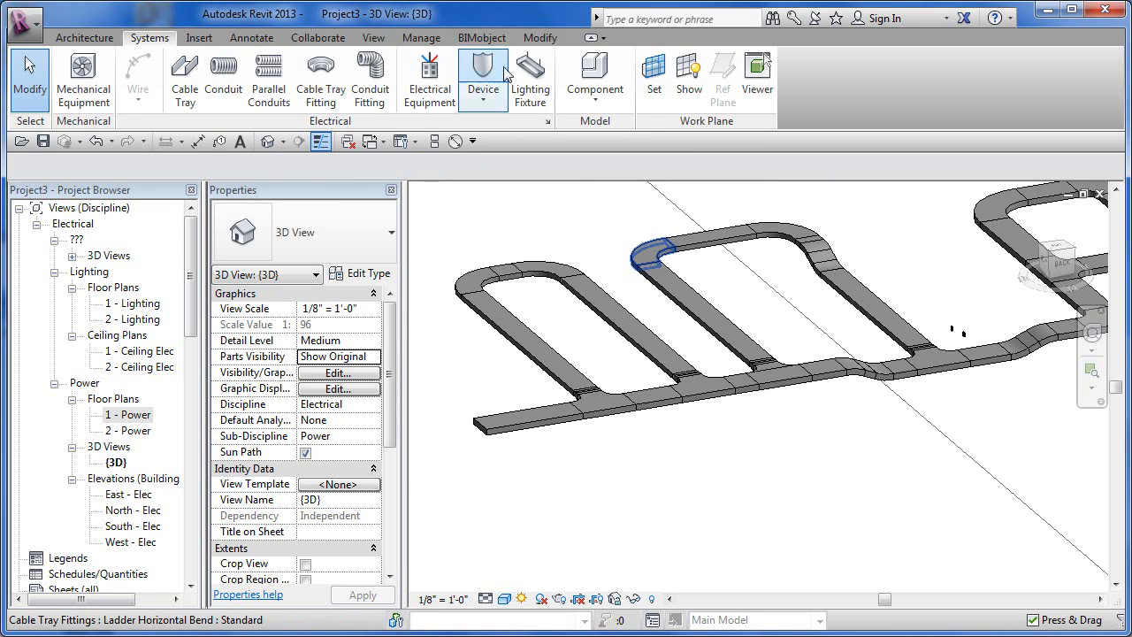
pyautogui.click(543, 37)
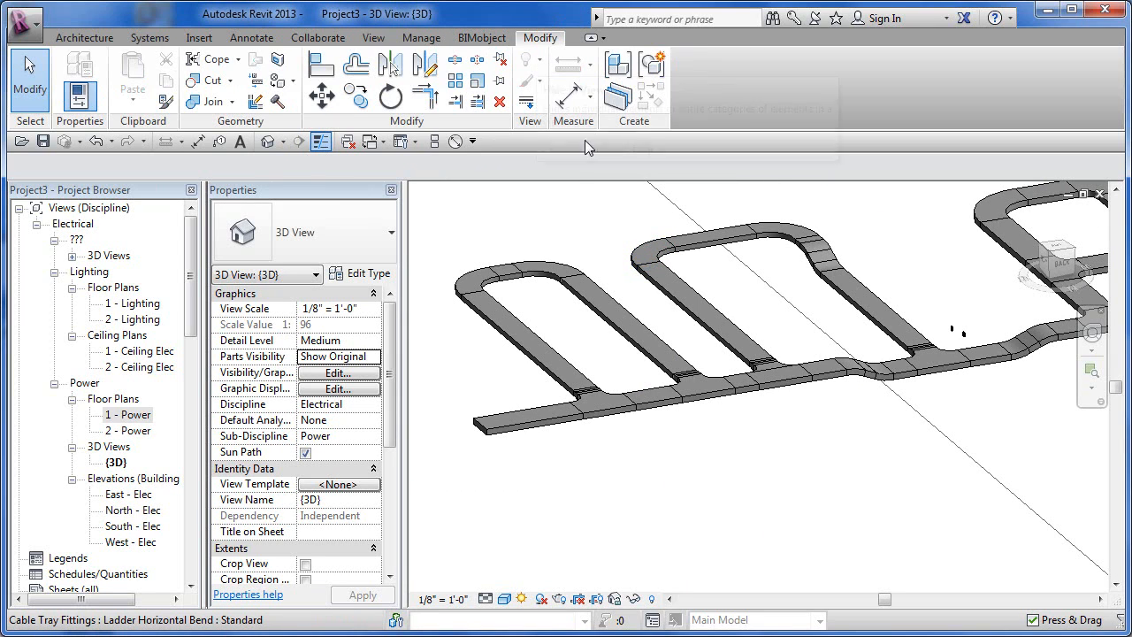
pyautogui.moveTo(799, 445); pyautogui.dragTo(768, 459, button='middle')
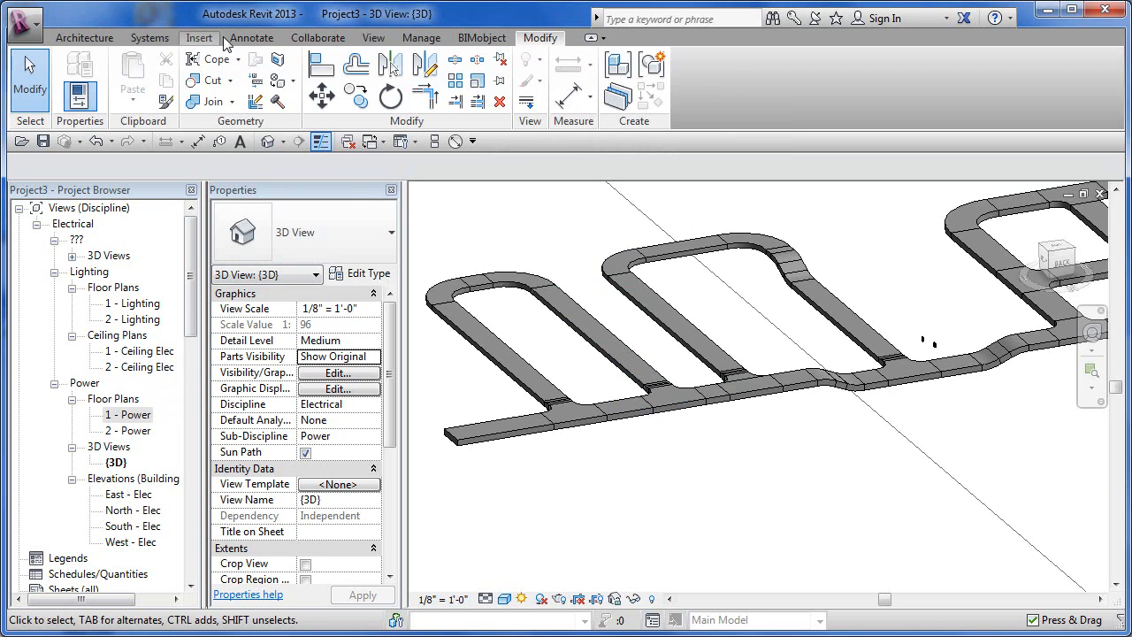
# - Close the hidden views, reopen the 1 - Power floor plan and tile it beside the 3D view, framing the tray end near grid 10
pyautogui.click(373, 37)
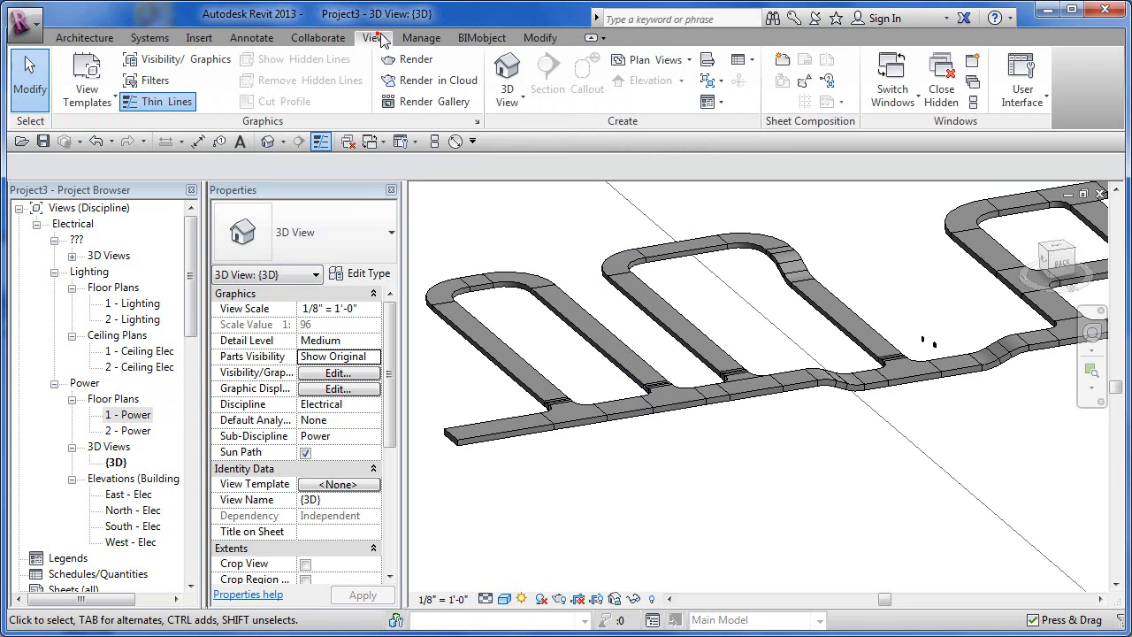
pyautogui.click(946, 77)
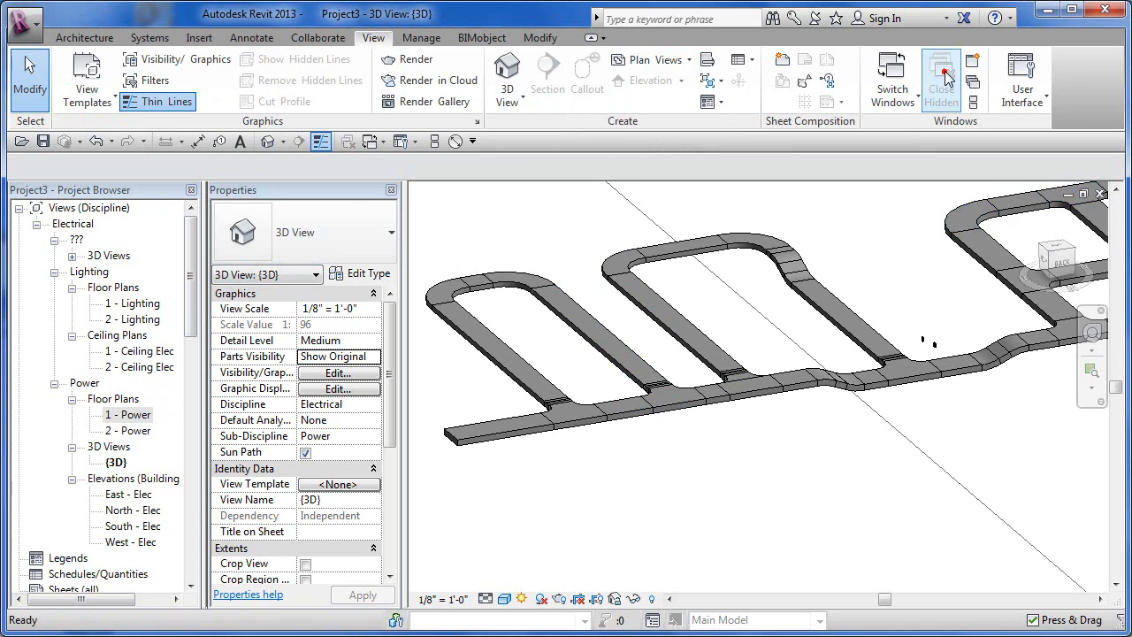
pyautogui.doubleClick(130, 415)
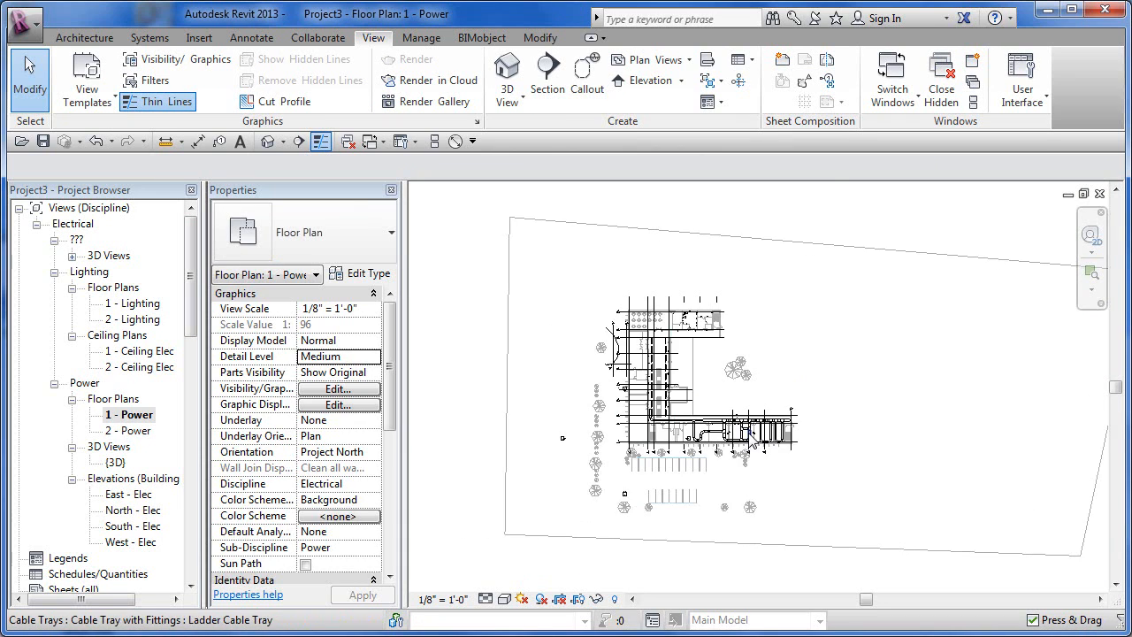
pyautogui.scroll(5, 749, 440)
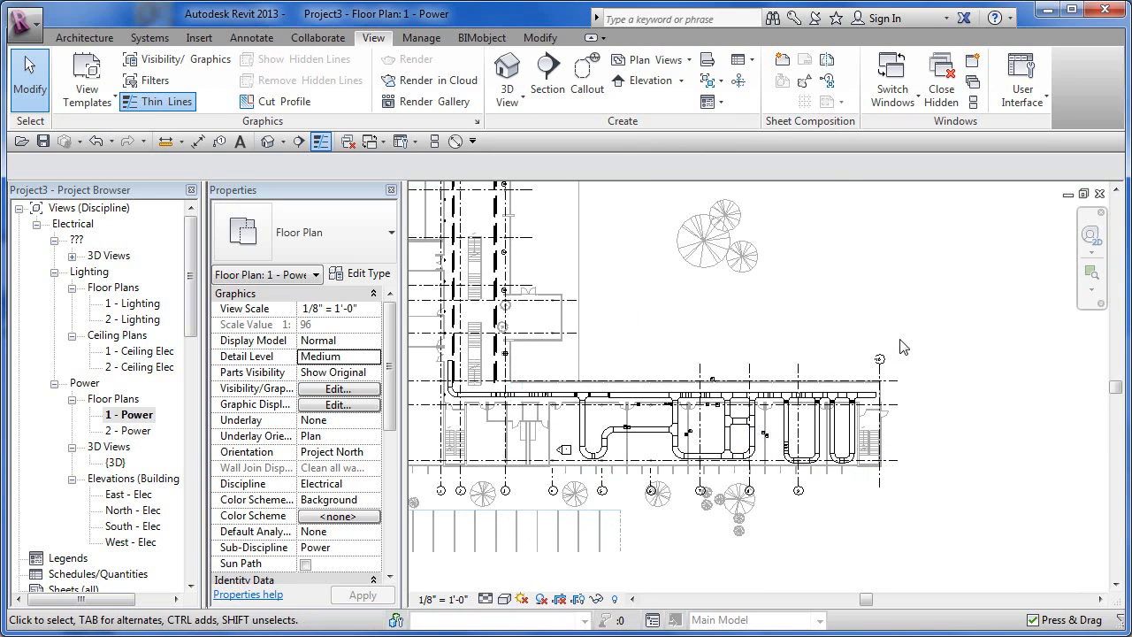
pyautogui.click(972, 104)
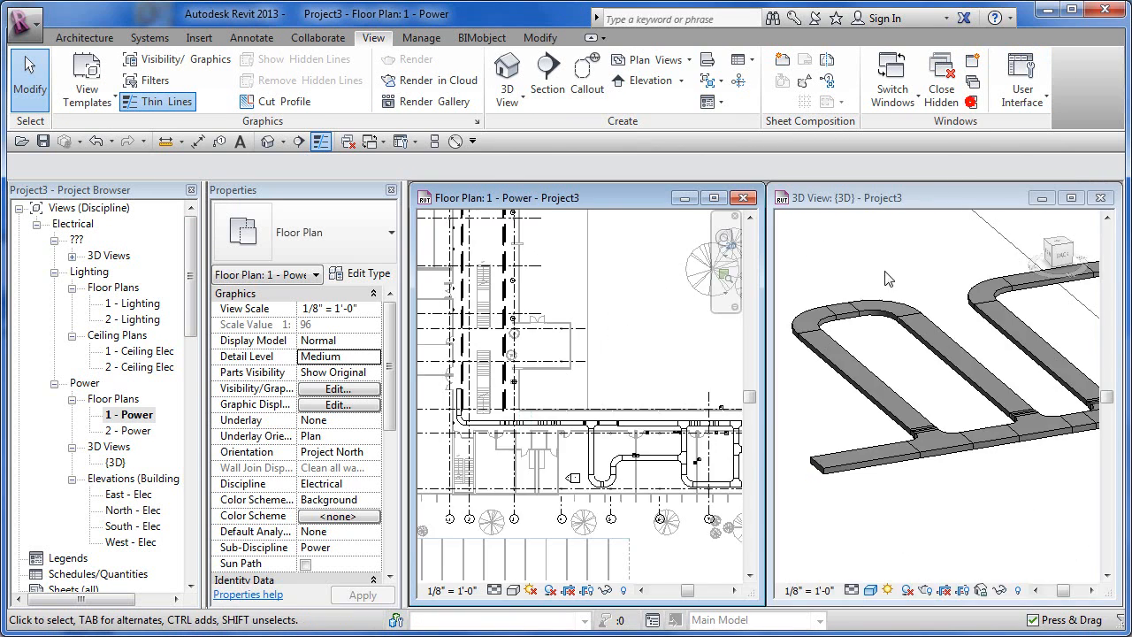
pyautogui.moveTo(982, 485); pyautogui.dragTo(977, 429, button='middle')
pyautogui.click(677, 385)
pyautogui.moveTo(601, 429)
pyautogui.mouseDown(button='middle')
pyautogui.moveTo(619, 434)
pyautogui.moveTo(594, 449)
pyautogui.mouseUp(button='middle')
pyautogui.scroll(3, 669, 453)
pyautogui.moveTo(669, 452); pyautogui.dragTo(604, 381, button='middle')
pyautogui.scroll(2, 598, 398)
pyautogui.moveTo(658, 405); pyautogui.dragTo(619, 407, button='middle')
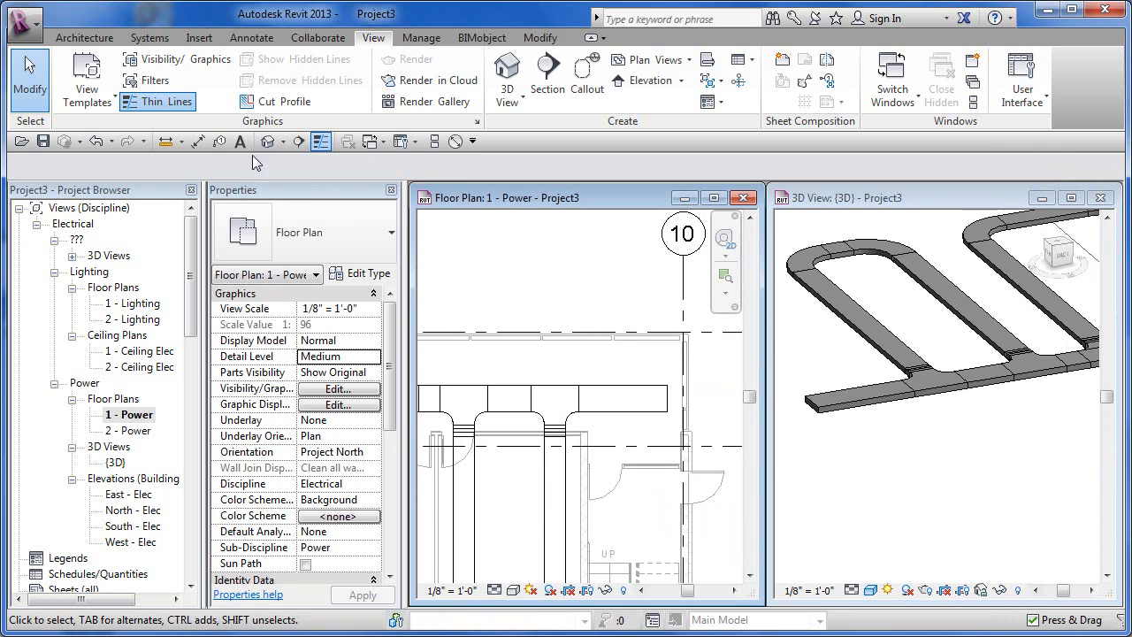
# - Draw a short 30" by 6" channel cable tray at a 3' 0" offset, parallel to the existing ladder tray near grid 10
pyautogui.click(149, 38)
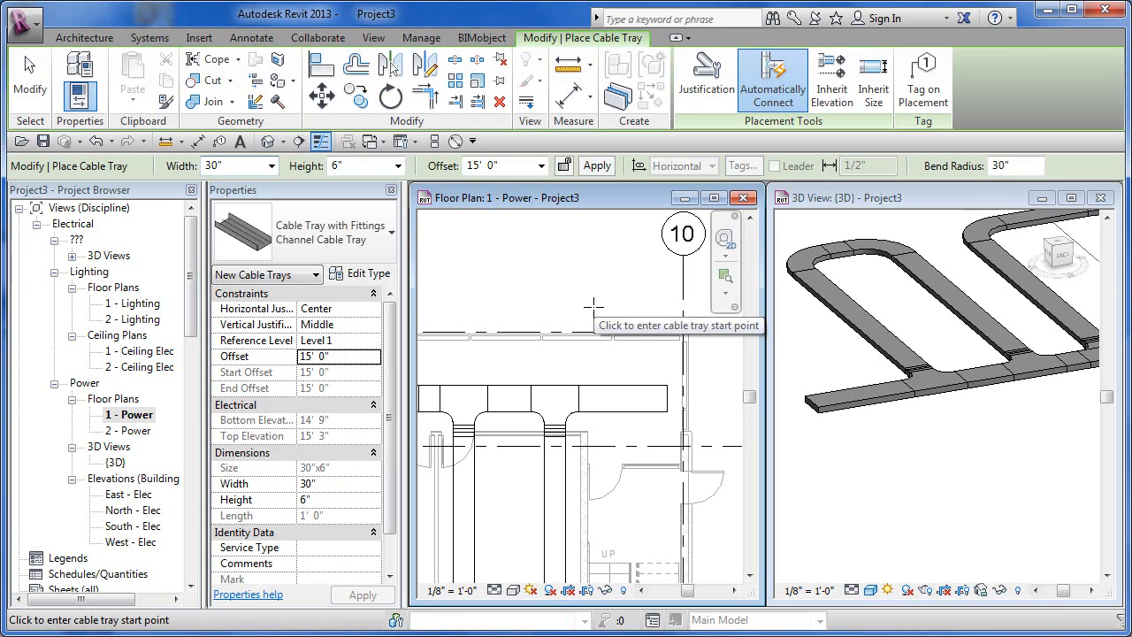
pyautogui.click(540, 166)
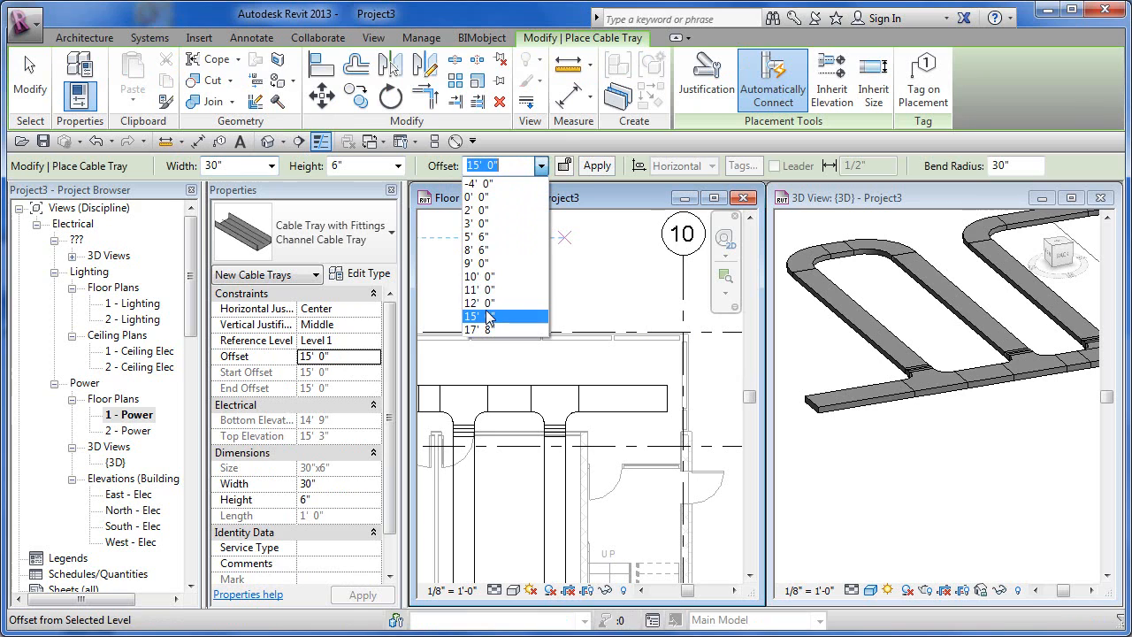
pyautogui.click(494, 224)
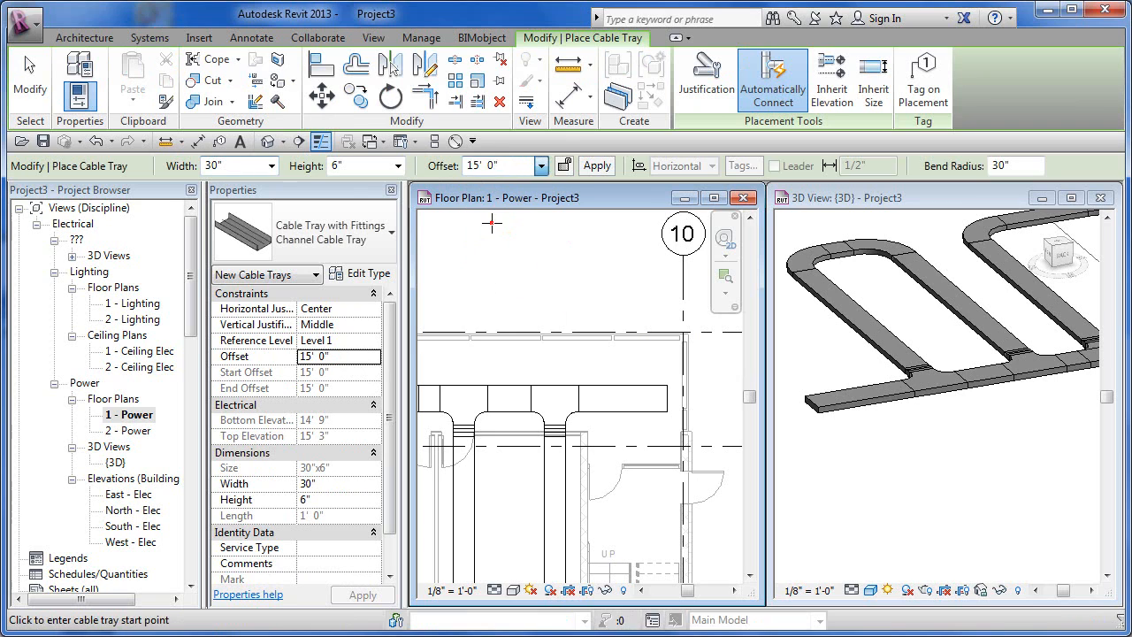
pyautogui.click(660, 359)
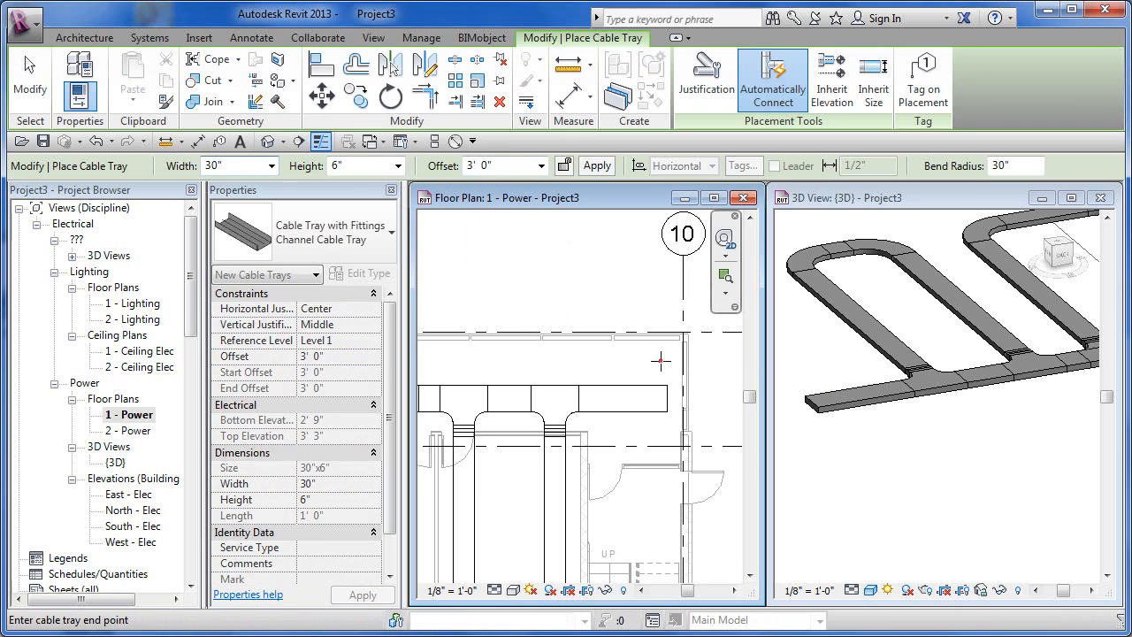
pyautogui.click(571, 360)
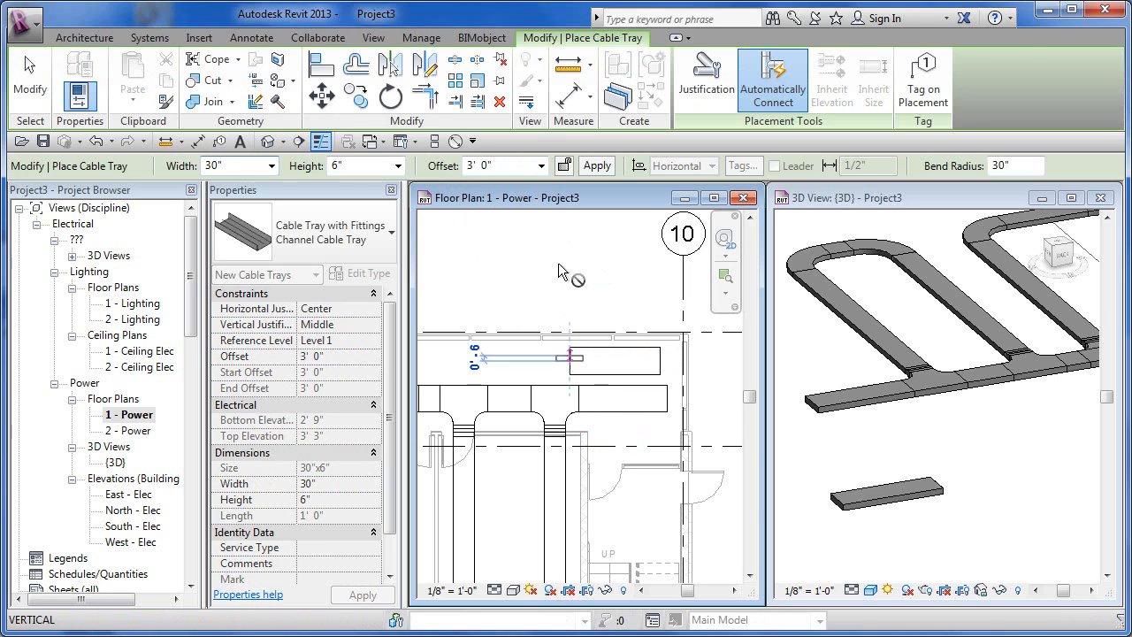
# - Try to continue the channel tray and apply a 5' 6" offset, cancel the attempt and delete the short tray segment
pyautogui.click(540, 165)
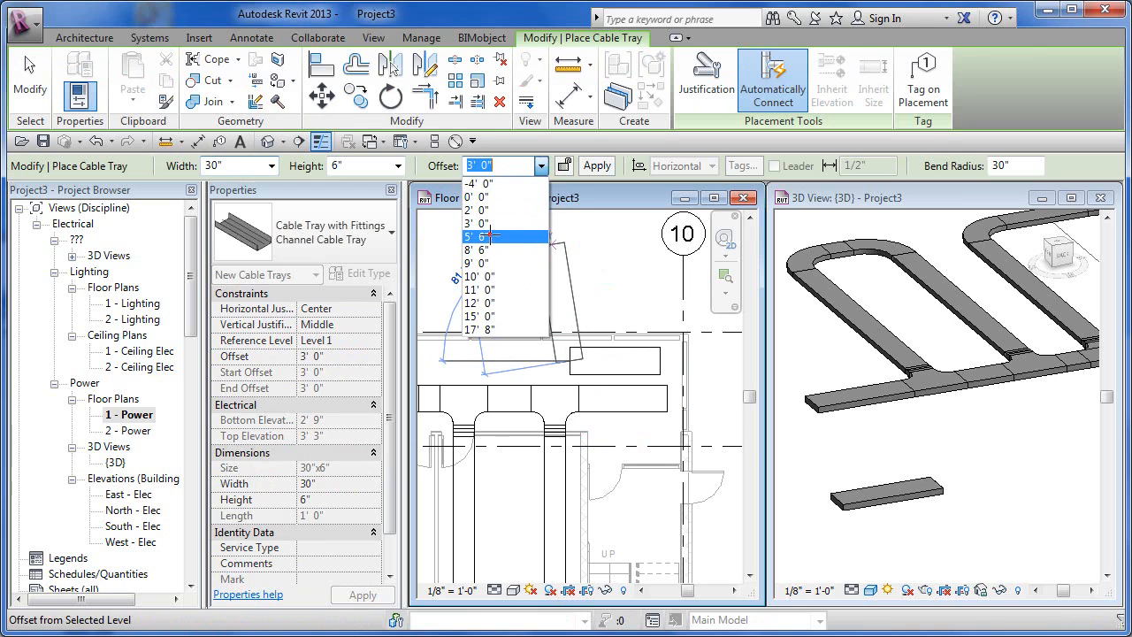
pyautogui.click(489, 224)
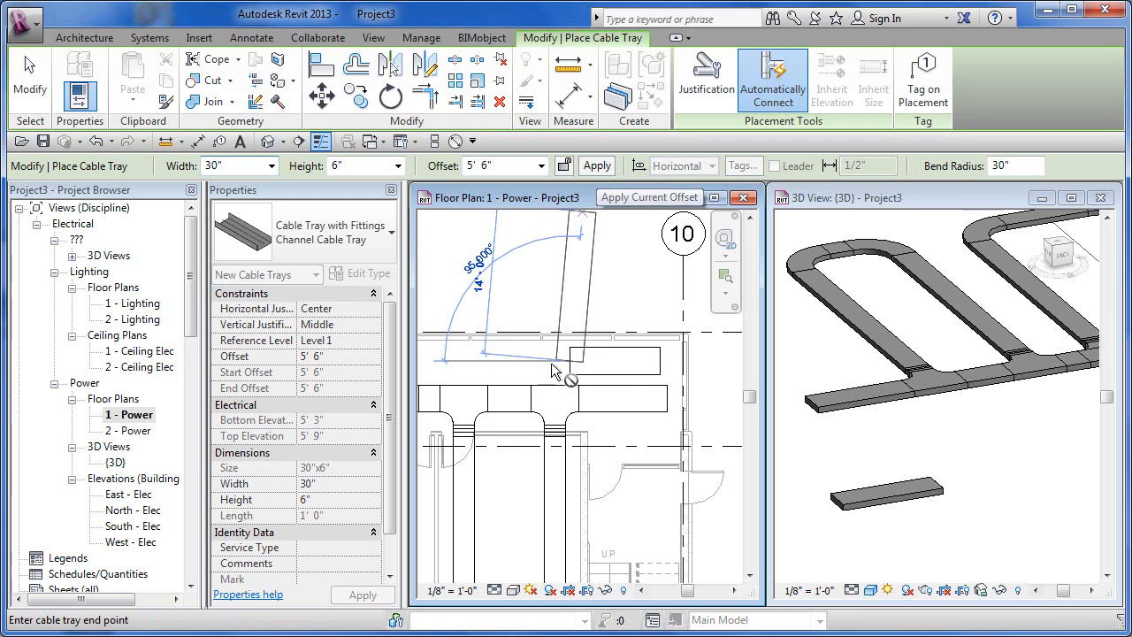
pyautogui.rightClick(493, 369)
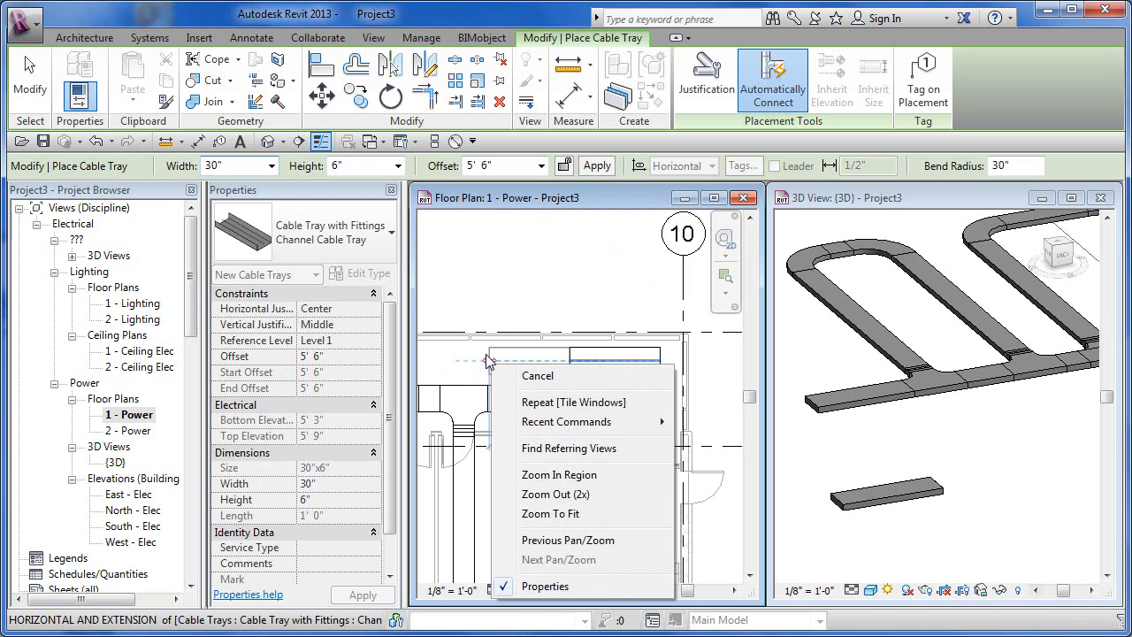
pyautogui.click(487, 355)
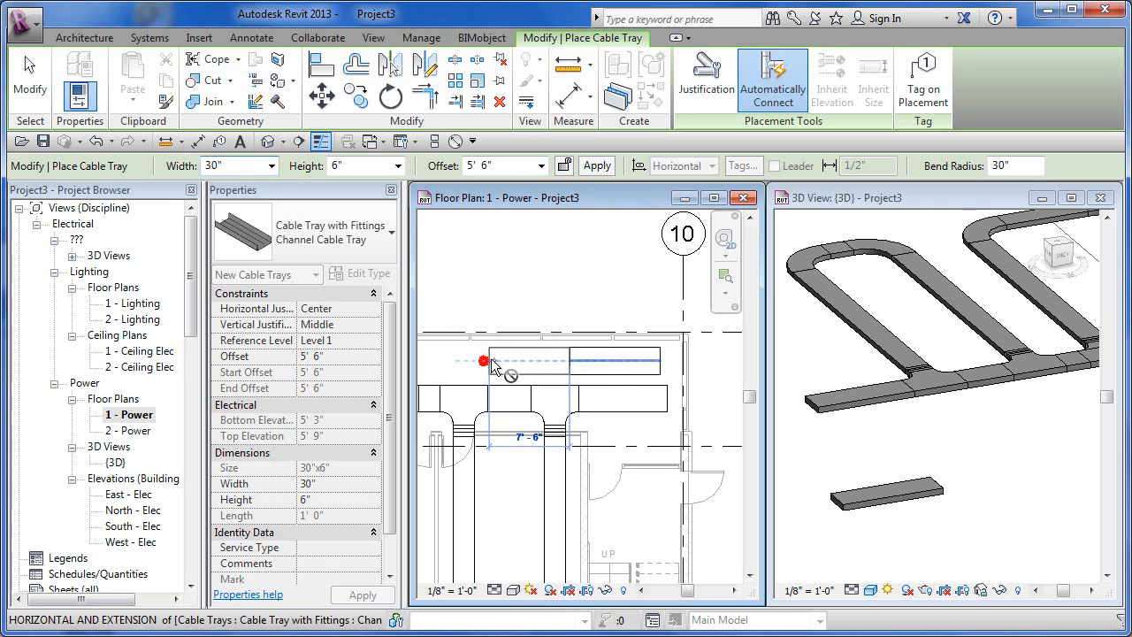
pyautogui.click(594, 166)
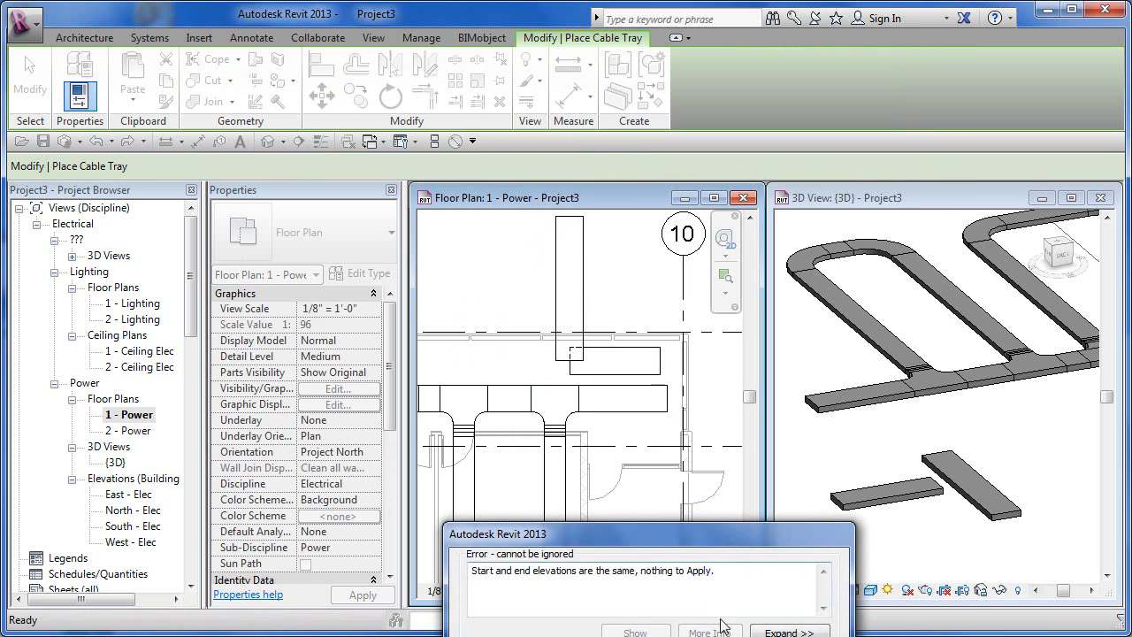
pyautogui.click(787, 636)
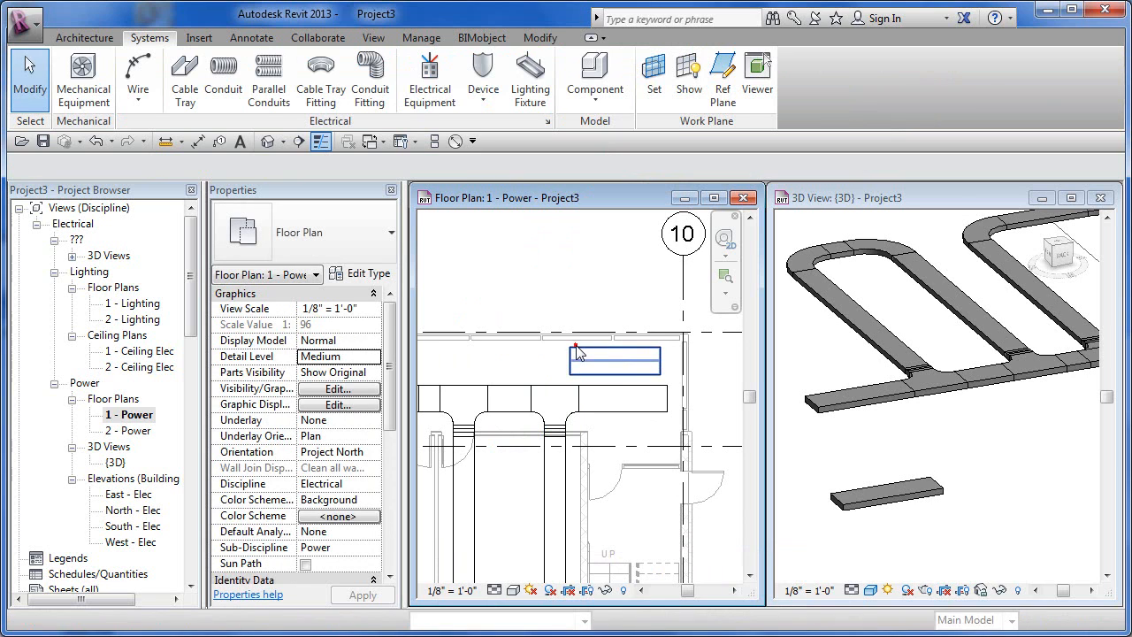
pyautogui.click(576, 353)
pyautogui.press('Delete')
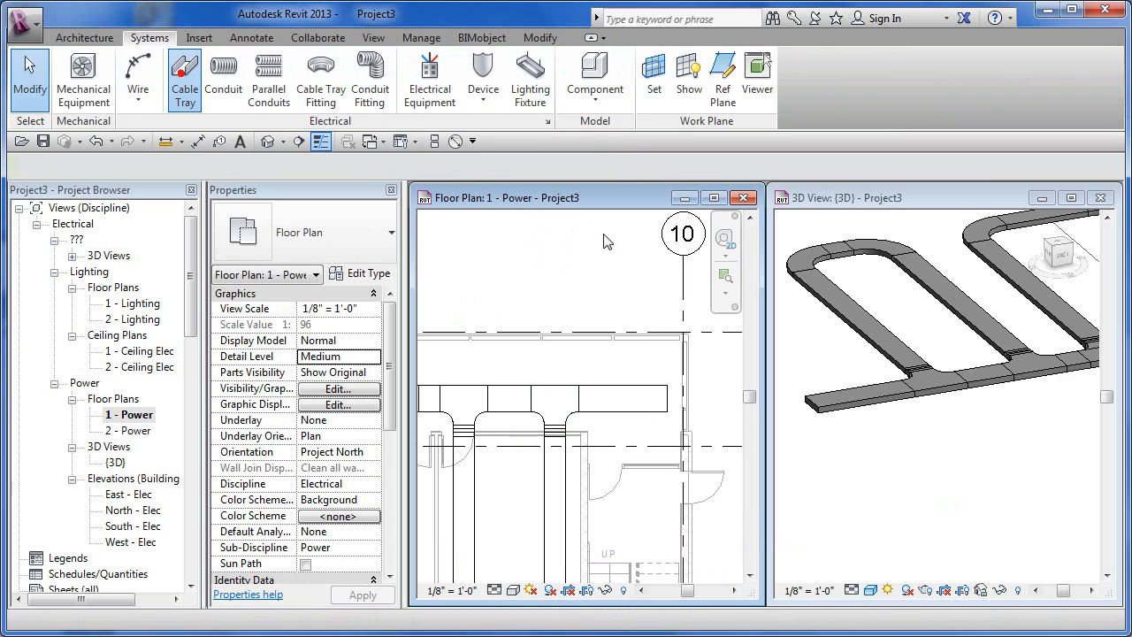
# - Draw a new channel cable tray at a 3' 0" offset alongside the ladder tray, continuing it in line about 10' 6" at a 5' 6" offset
pyautogui.click(185, 81)
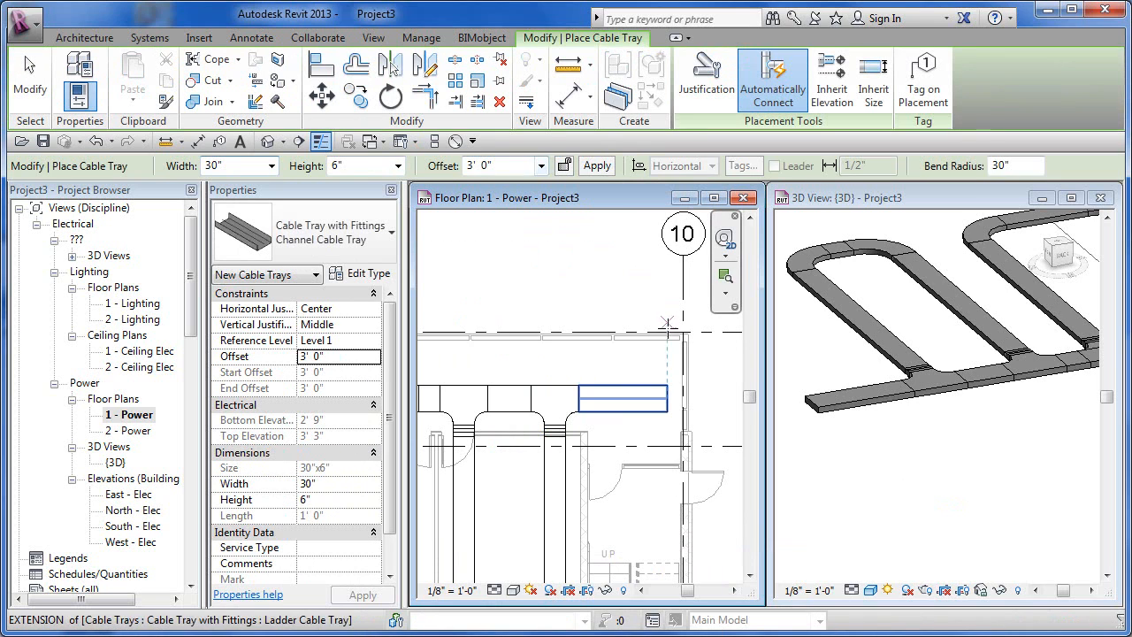
pyautogui.click(664, 360)
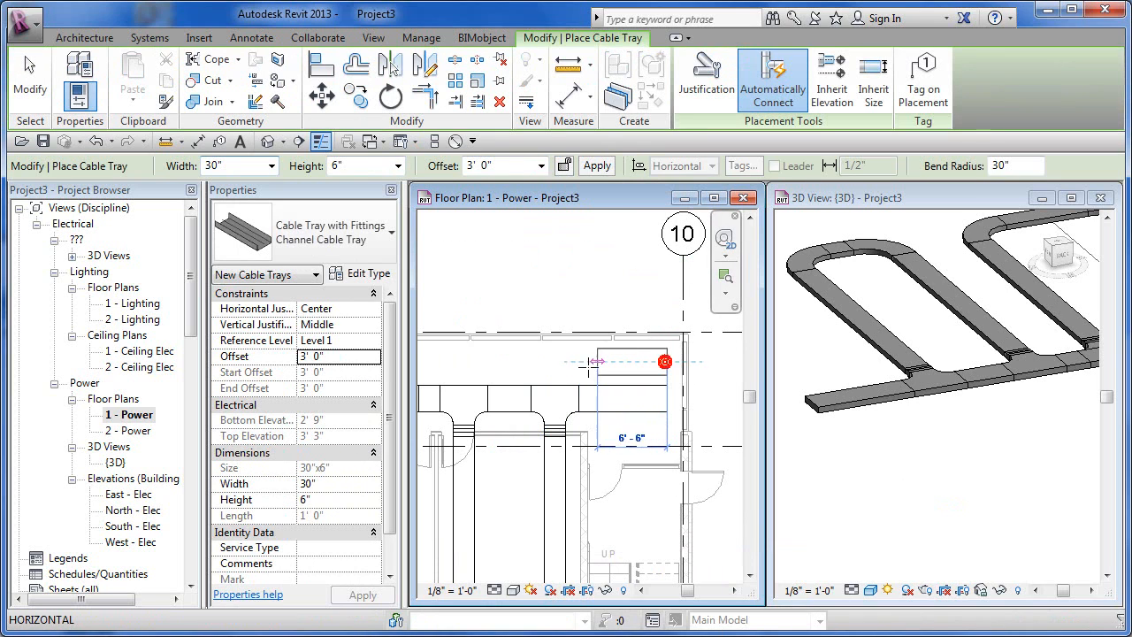
pyautogui.click(553, 360)
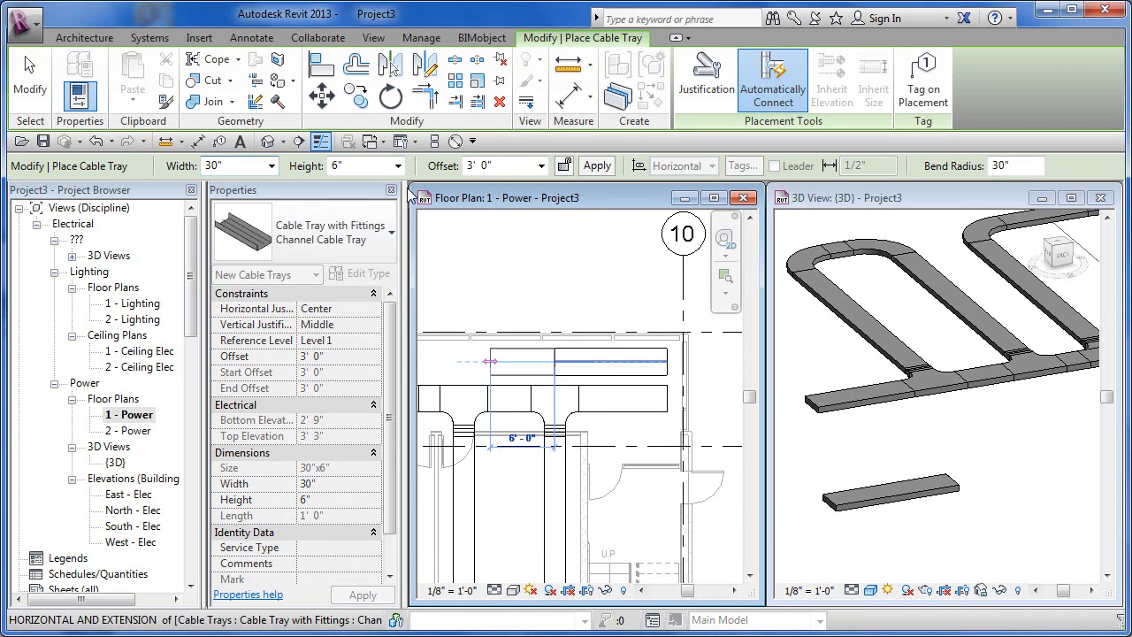
pyautogui.click(540, 165)
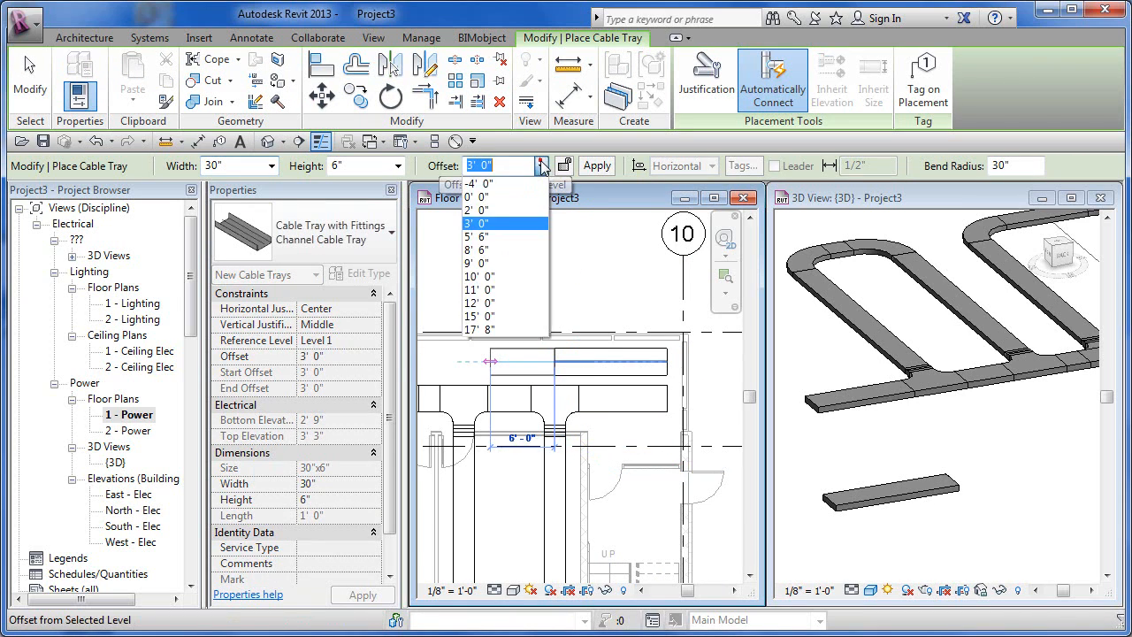
pyautogui.click(491, 237)
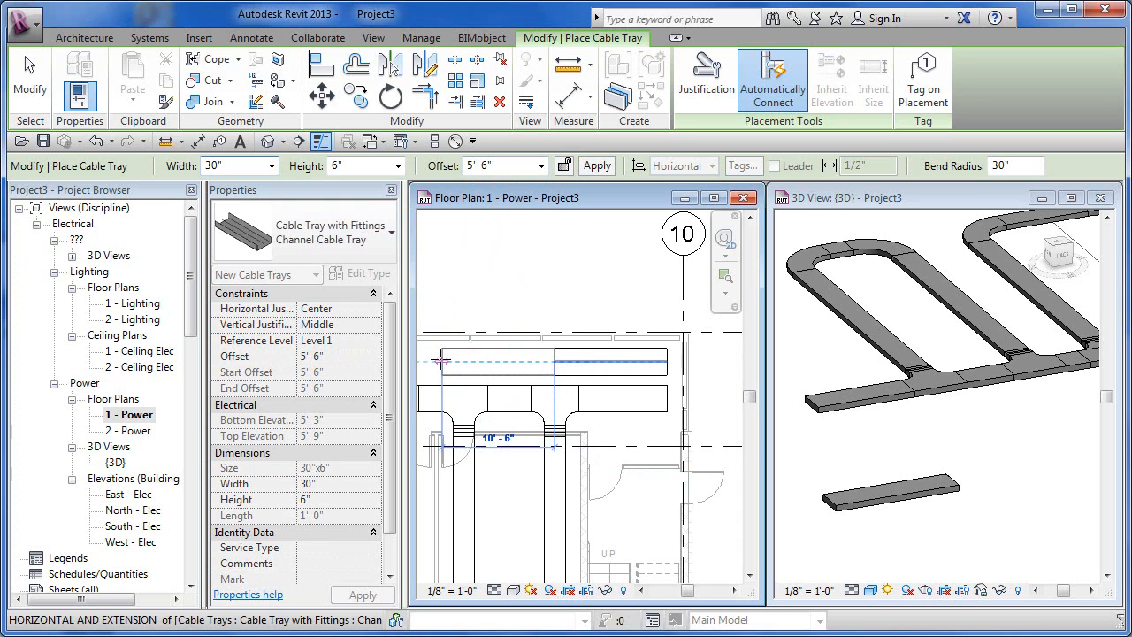
pyautogui.click(441, 359)
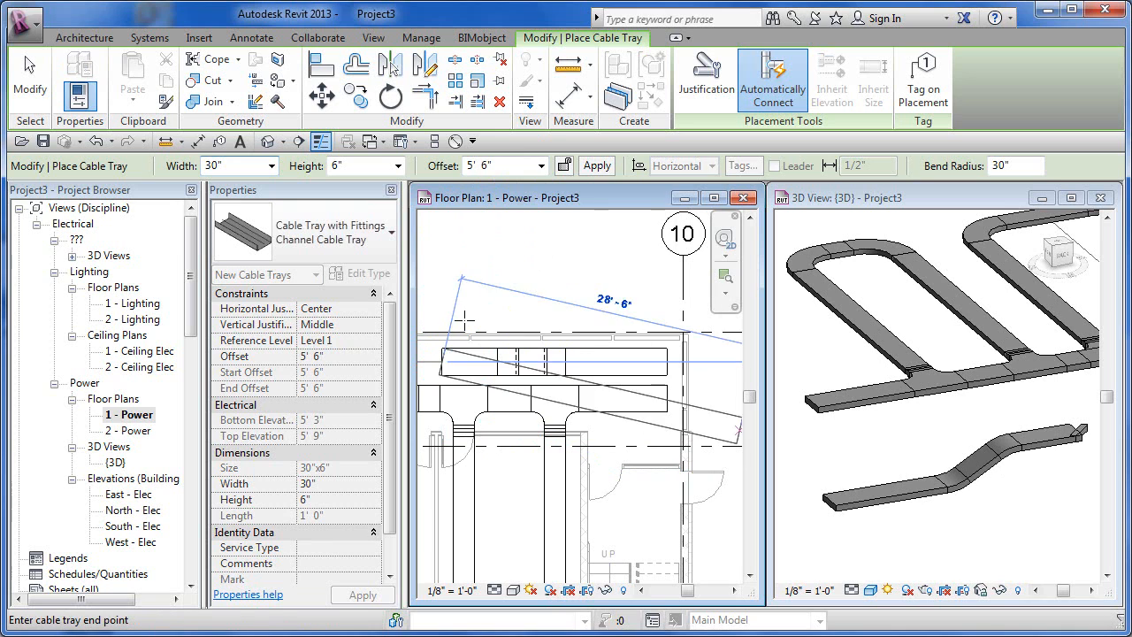
# - Continue the channel cable tray in line for about 10' at a 2' 0" offset
pyautogui.moveTo(515, 336); pyautogui.dragTo(709, 341, button='middle')
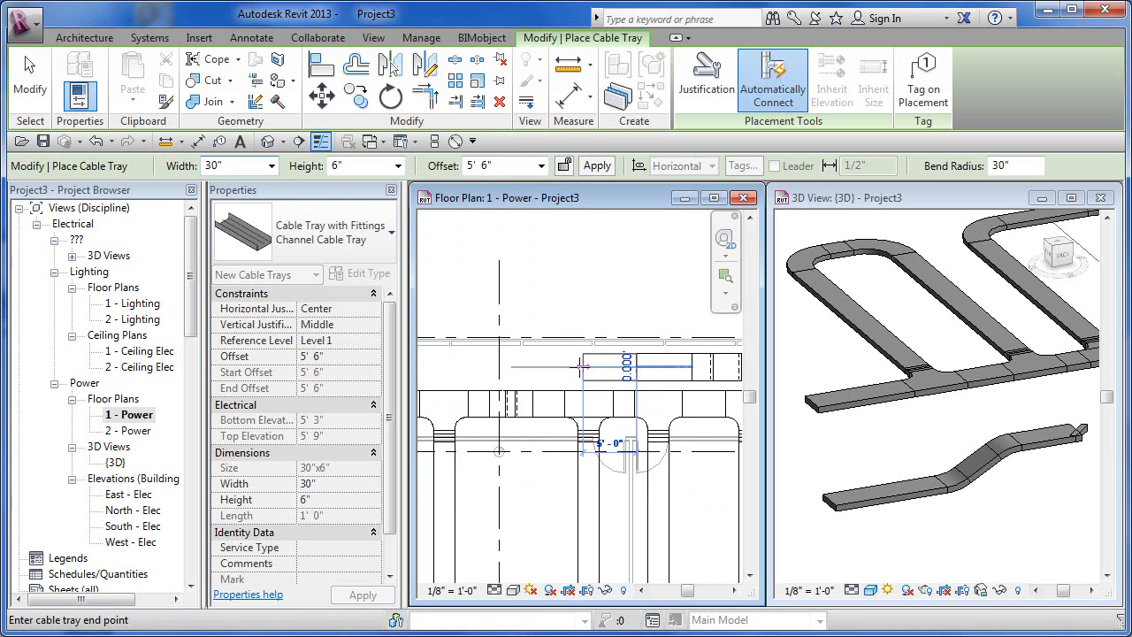
pyautogui.click(541, 165)
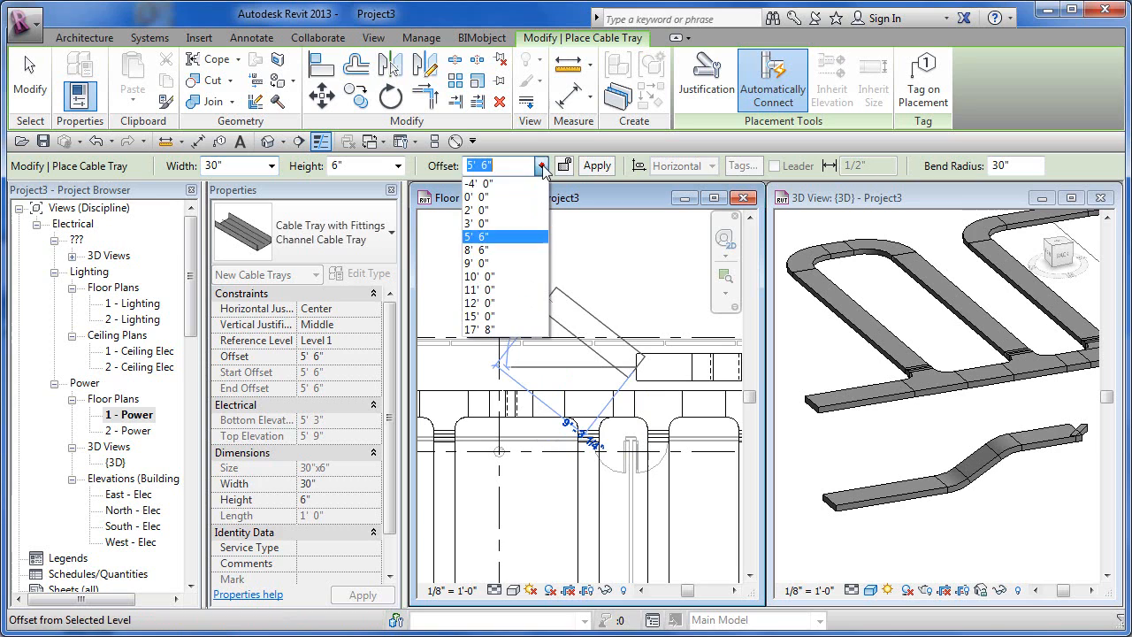
pyautogui.click(486, 213)
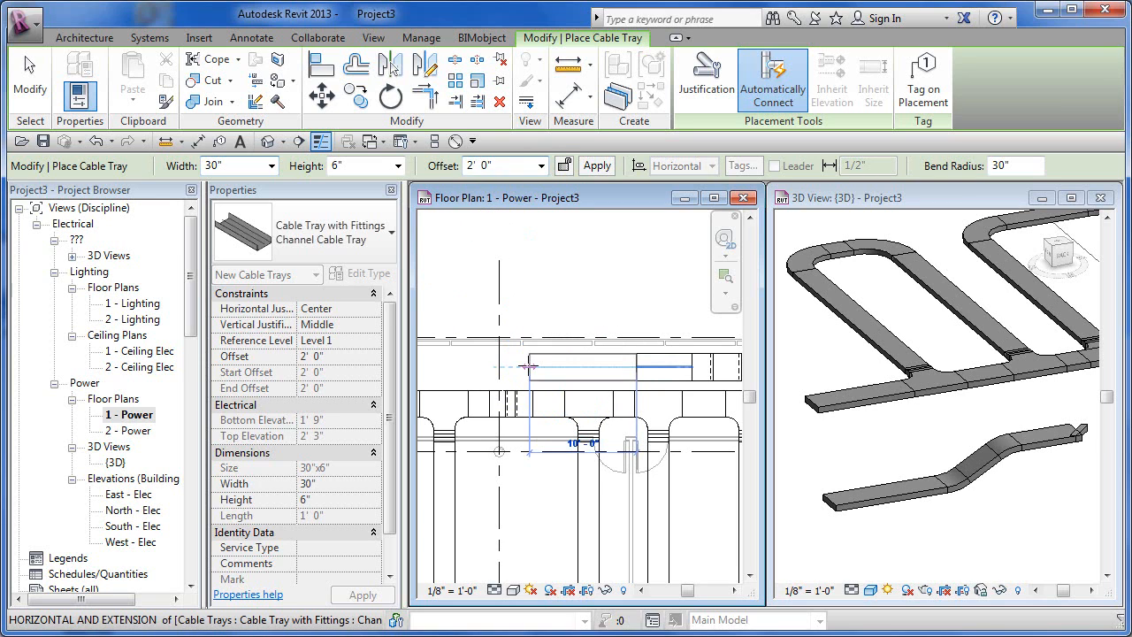
pyautogui.click(525, 366)
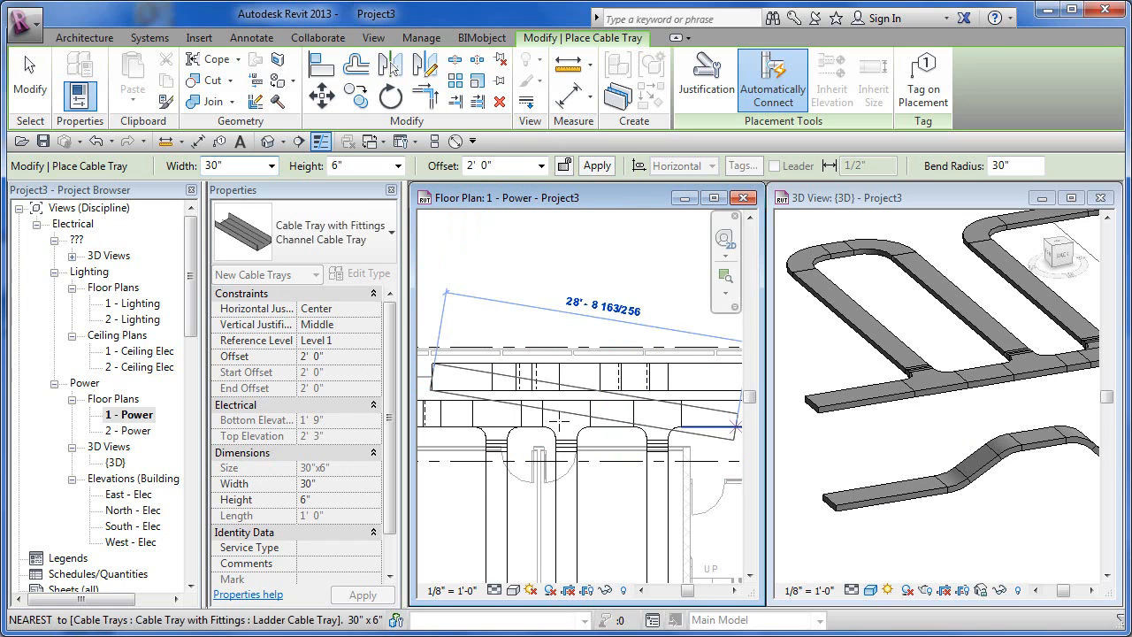
# - Finish the tray placement and delete the entire connected channel cable tray run beside the ladder tray
pyautogui.press('Escape')
pyautogui.press('Escape')
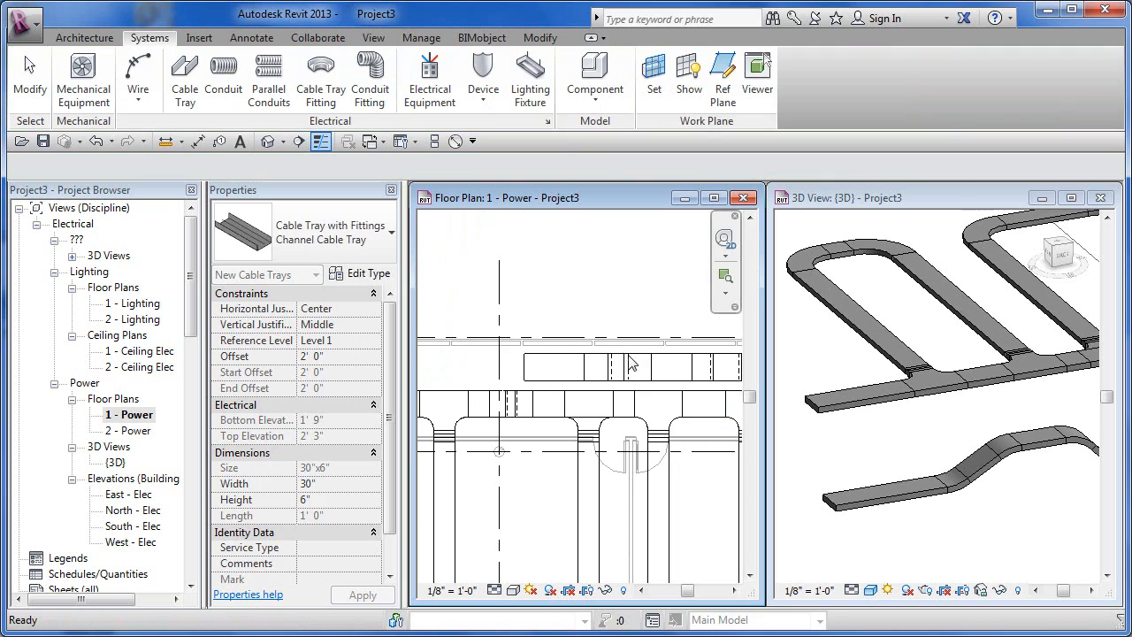
pyautogui.moveTo(542, 373); pyautogui.dragTo(566, 378, button='middle')
pyautogui.scroll(-2, 511, 378)
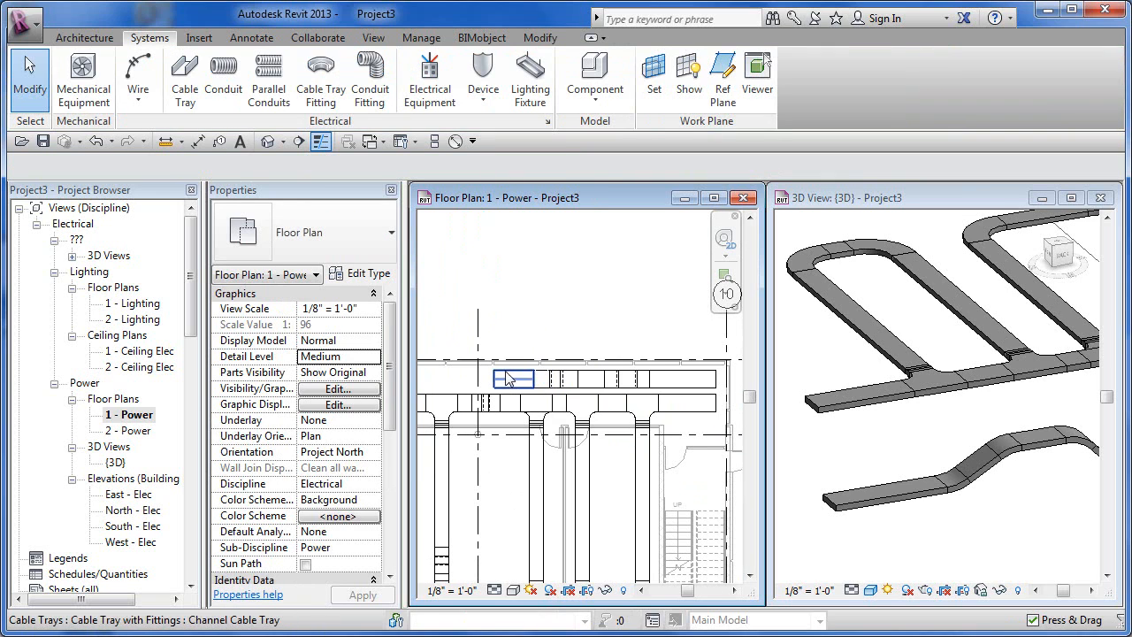
pyautogui.press('Tab')
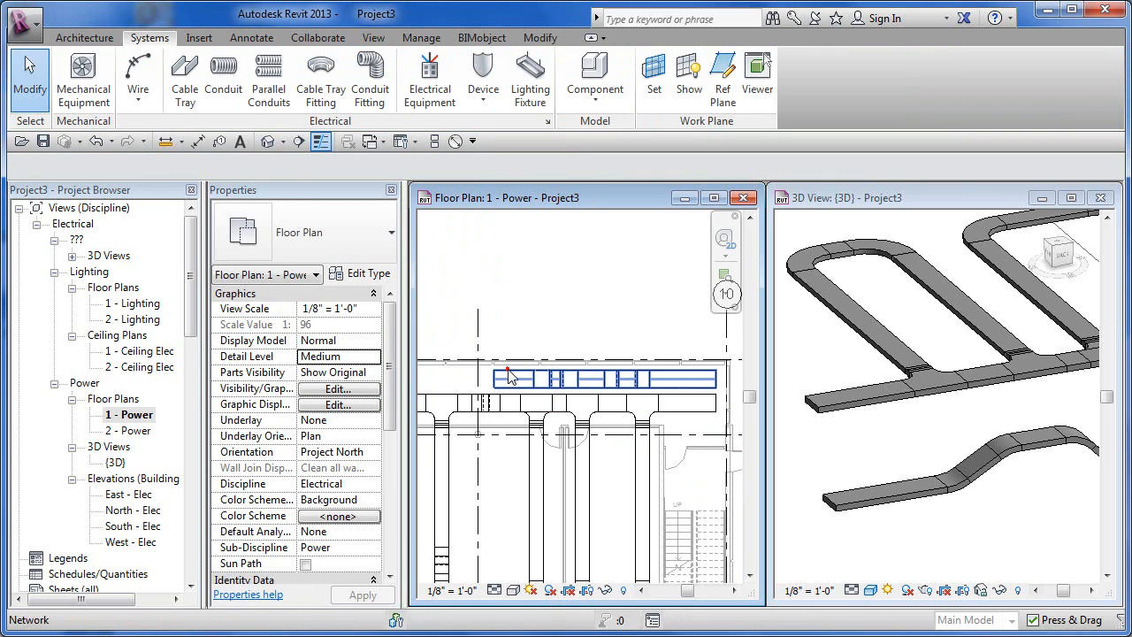
pyautogui.click(509, 376)
pyautogui.press('Delete')
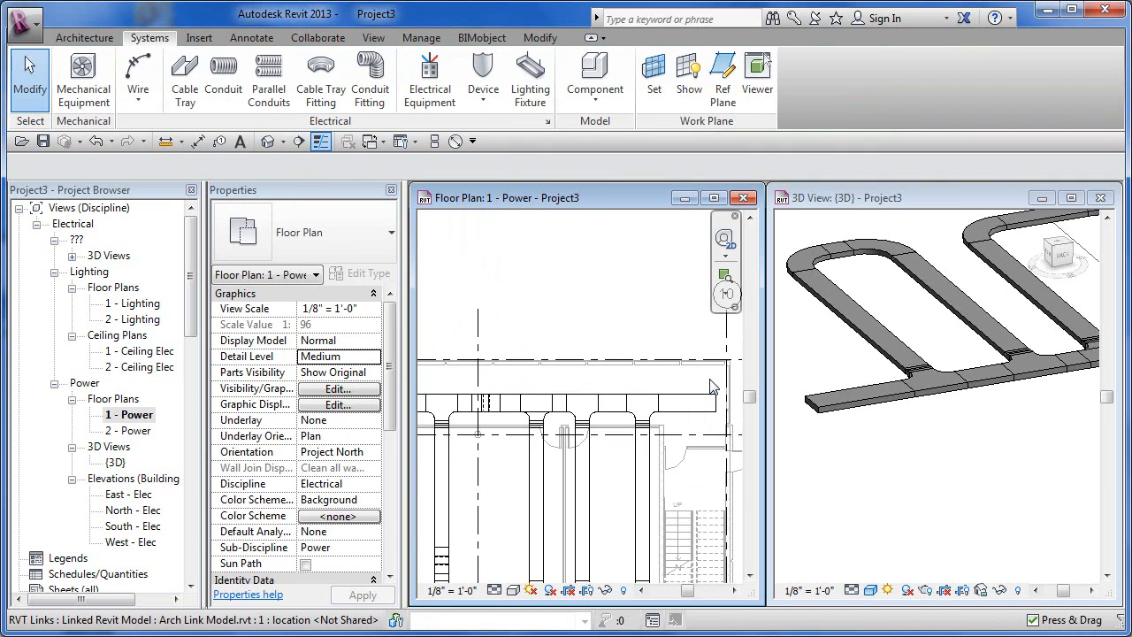
# - Place a vertical 30" by 6" channel cable tray near grid 10, rising from a 0' 0" offset to 2' 0"
pyautogui.scroll(3, 643, 396)
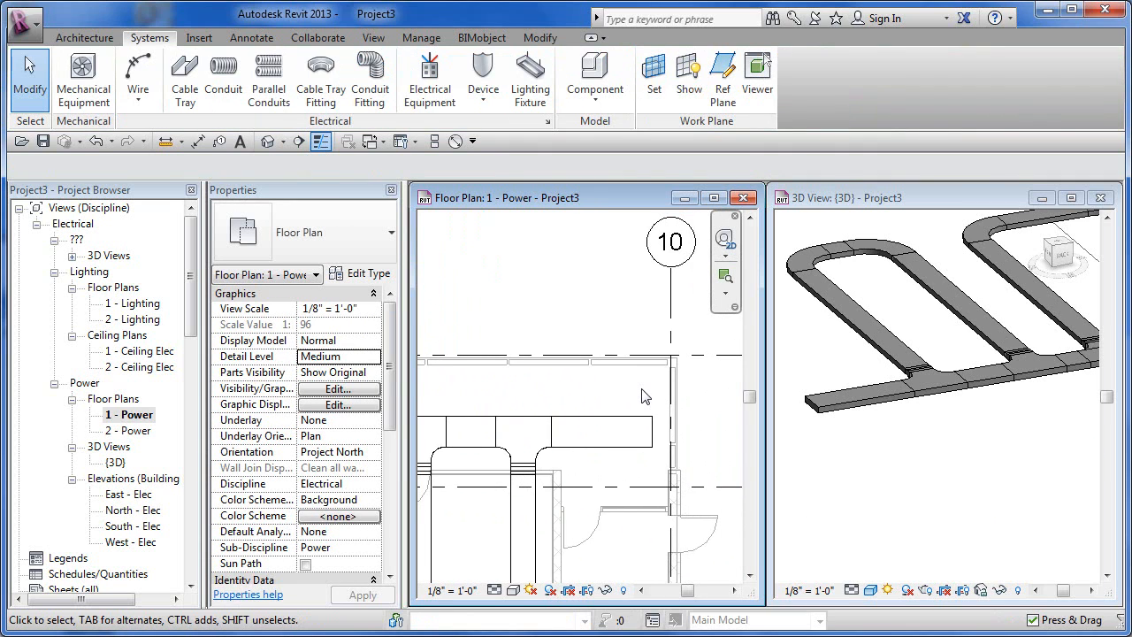
pyautogui.click(184, 74)
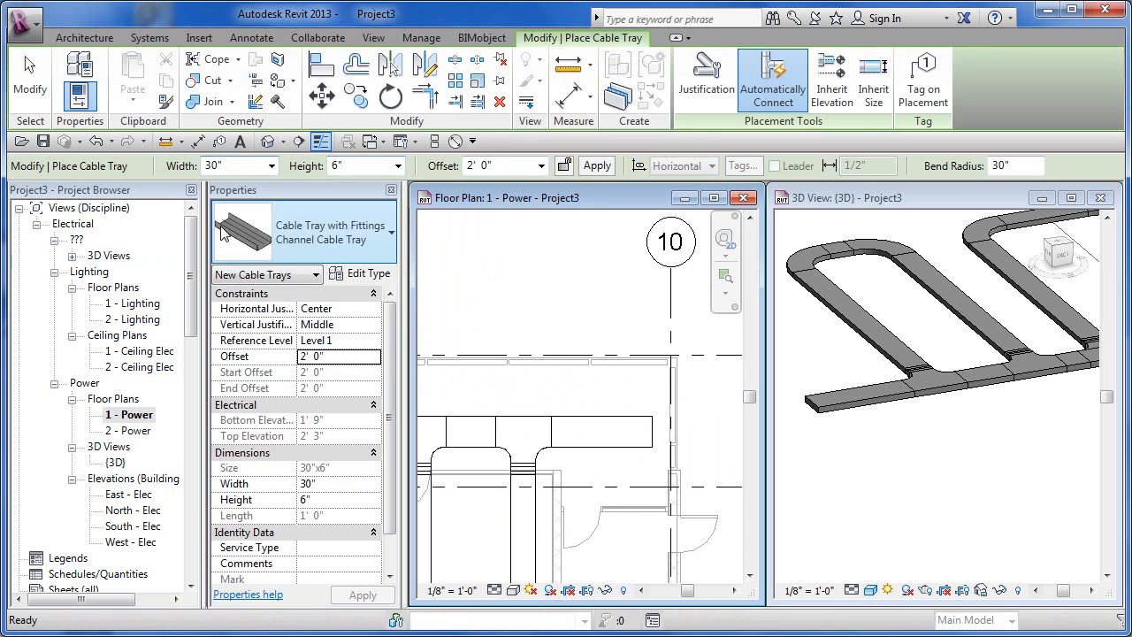
pyautogui.click(541, 165)
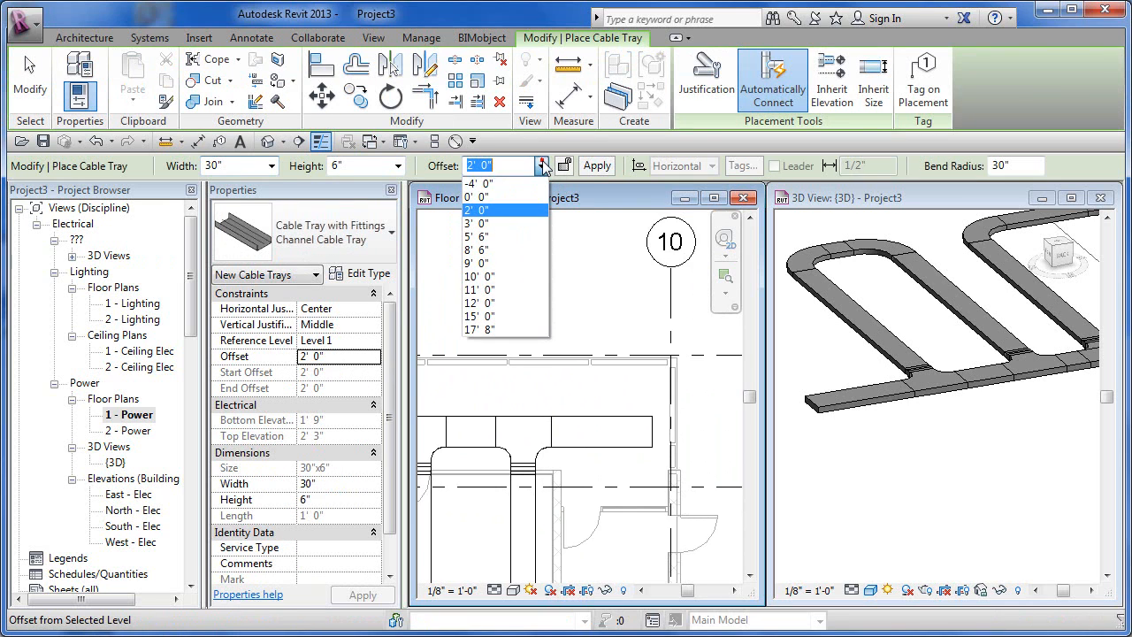
pyautogui.click(477, 196)
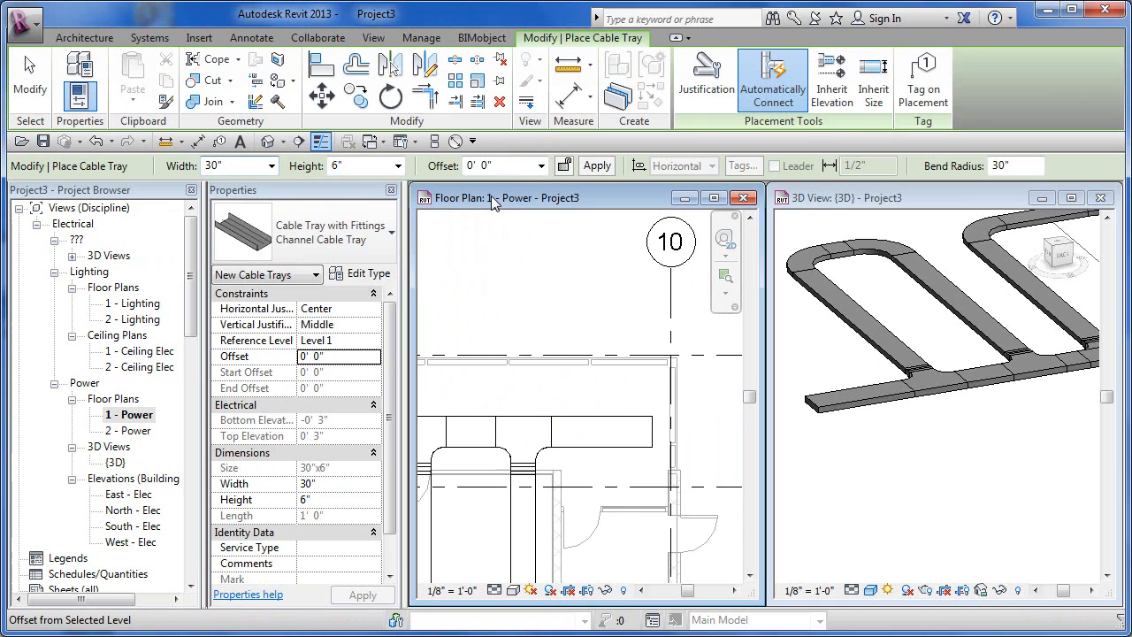
pyautogui.click(644, 389)
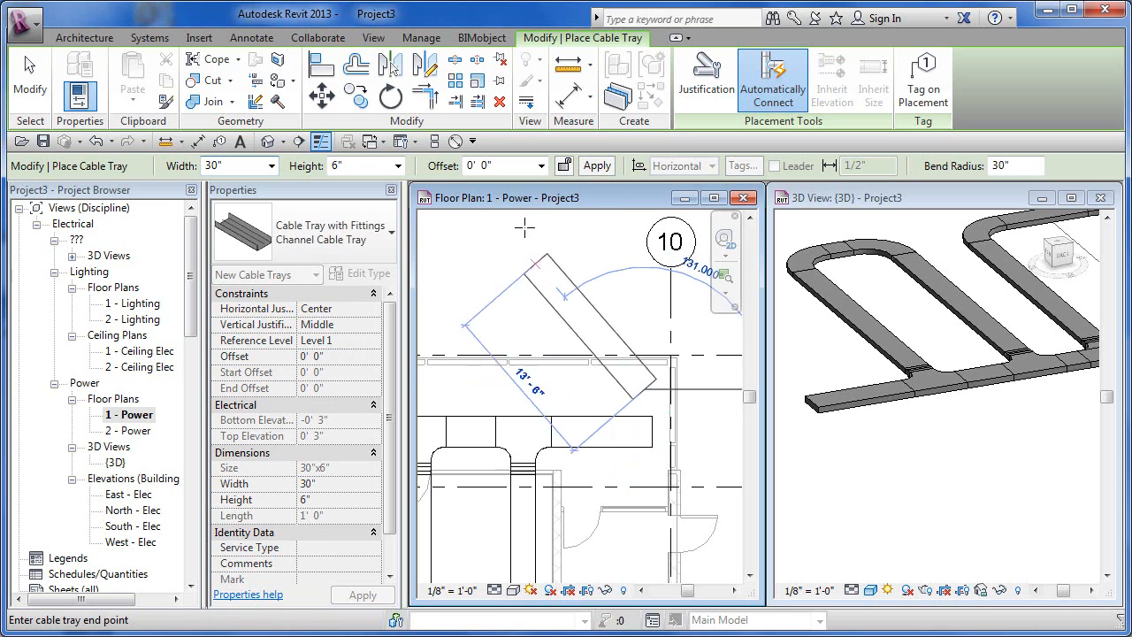
pyautogui.click(540, 165)
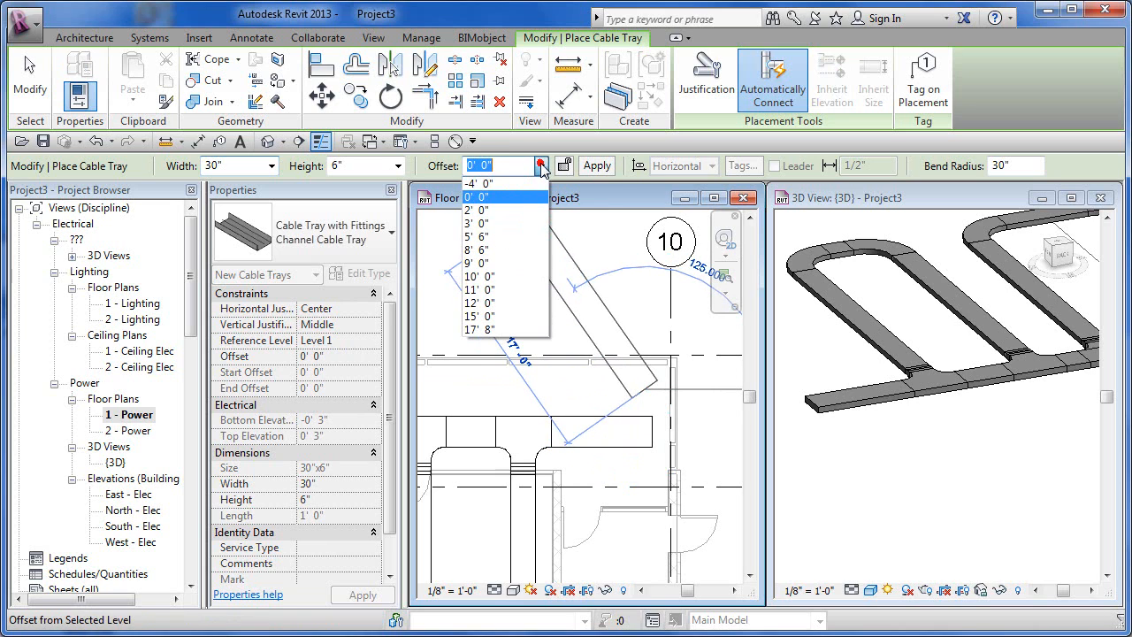
pyautogui.click(482, 210)
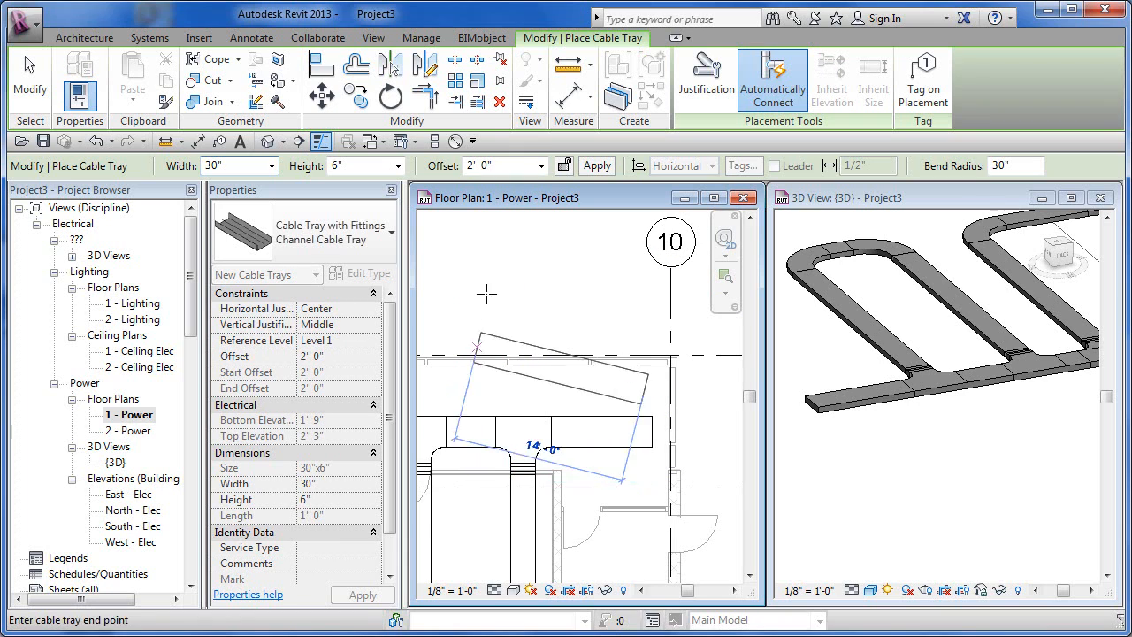
pyautogui.click(599, 168)
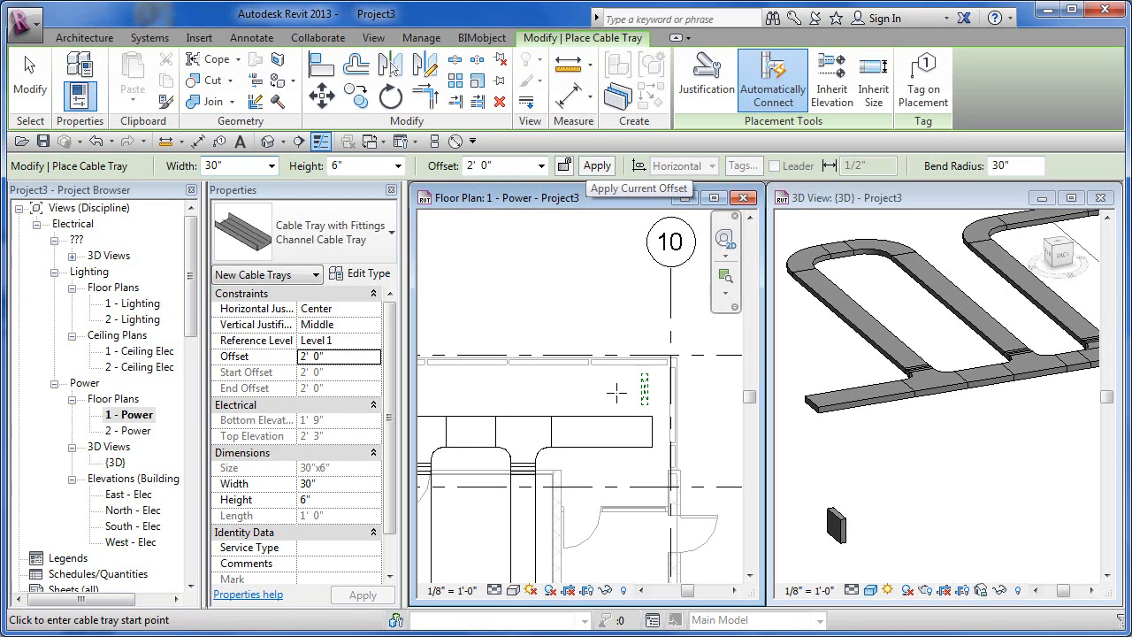
# - Draw channel cable tray from the riser's centre at a 5' 6" offset, parallel to the ladder tray, and continue it in line
pyautogui.moveTo(618, 393); pyautogui.dragTo(578, 433, button='middle')
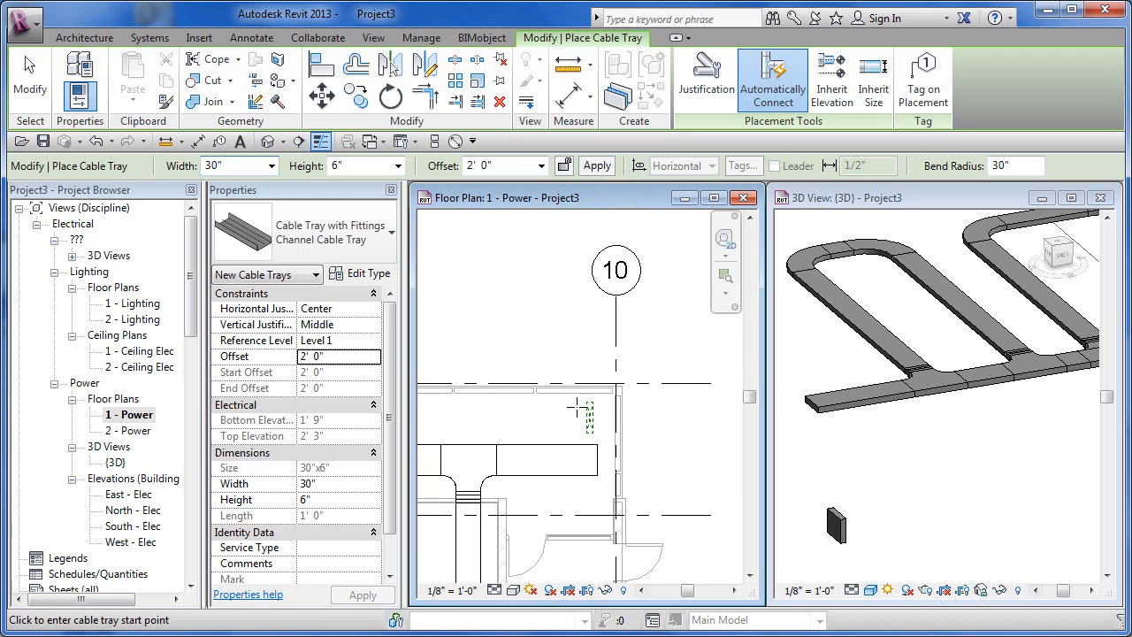
pyautogui.scroll(3, 579, 405)
pyautogui.moveTo(649, 430); pyautogui.dragTo(704, 393, button='middle')
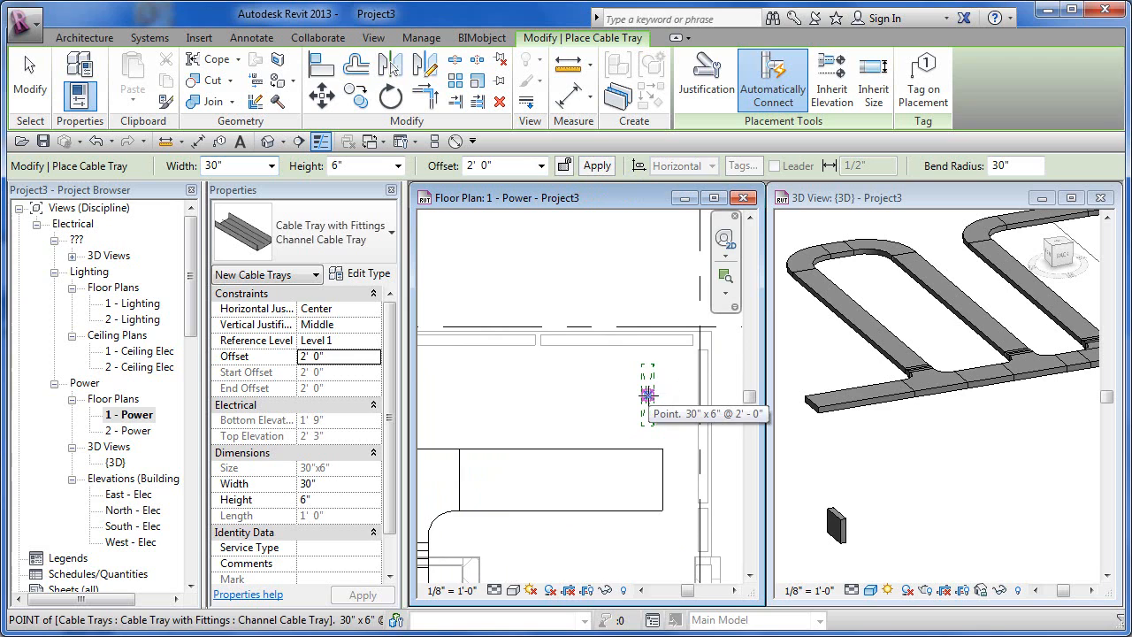
pyautogui.click(647, 395)
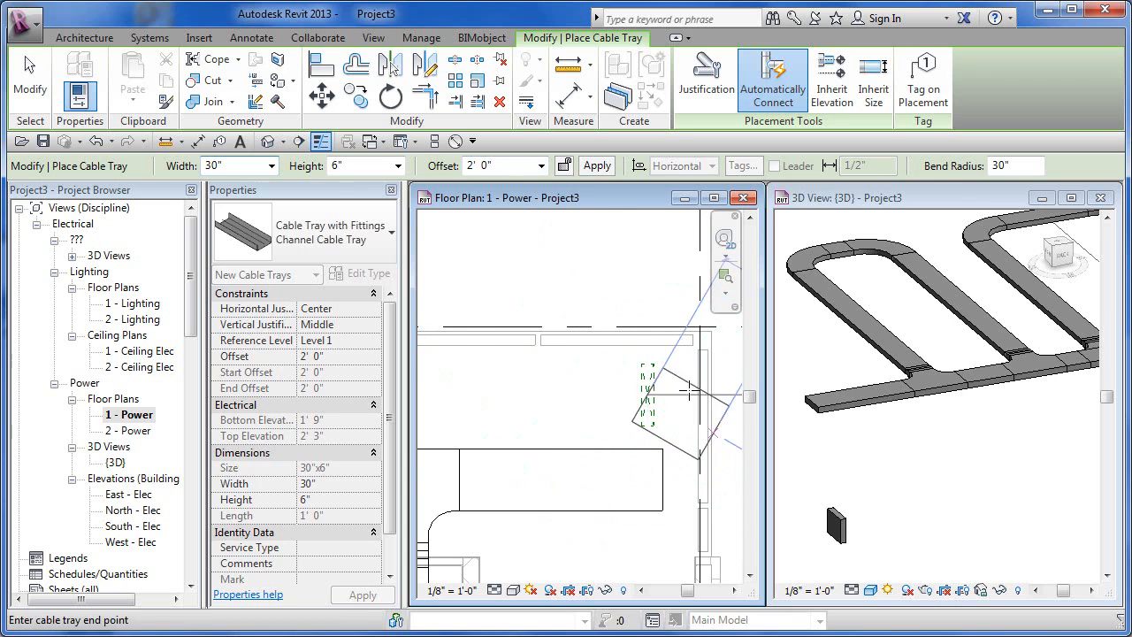
pyautogui.click(541, 166)
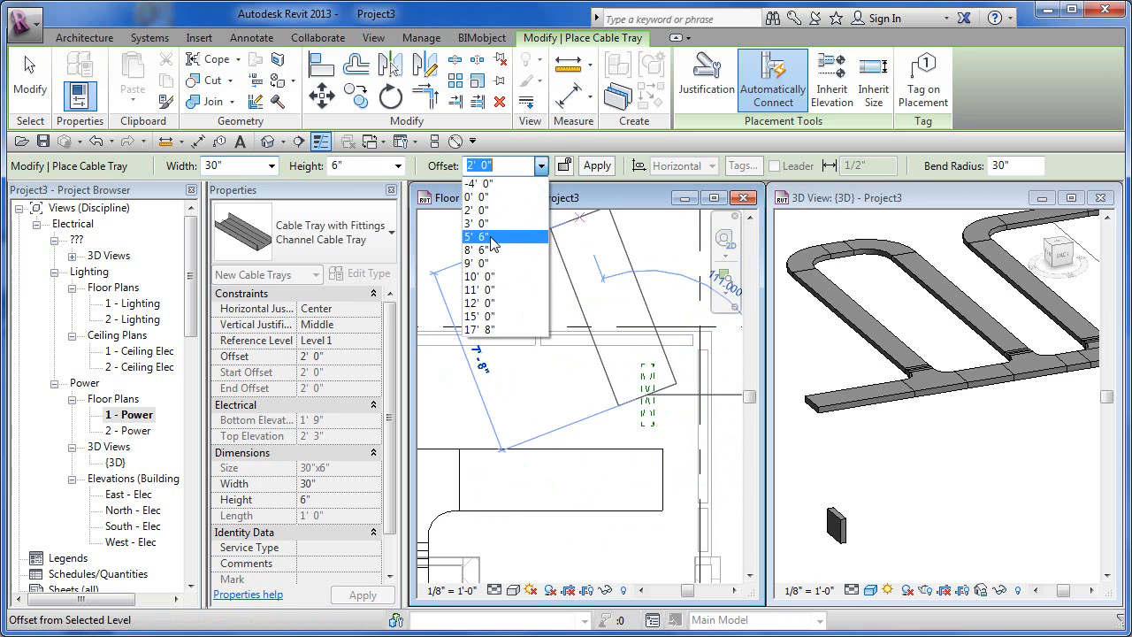
pyautogui.click(491, 241)
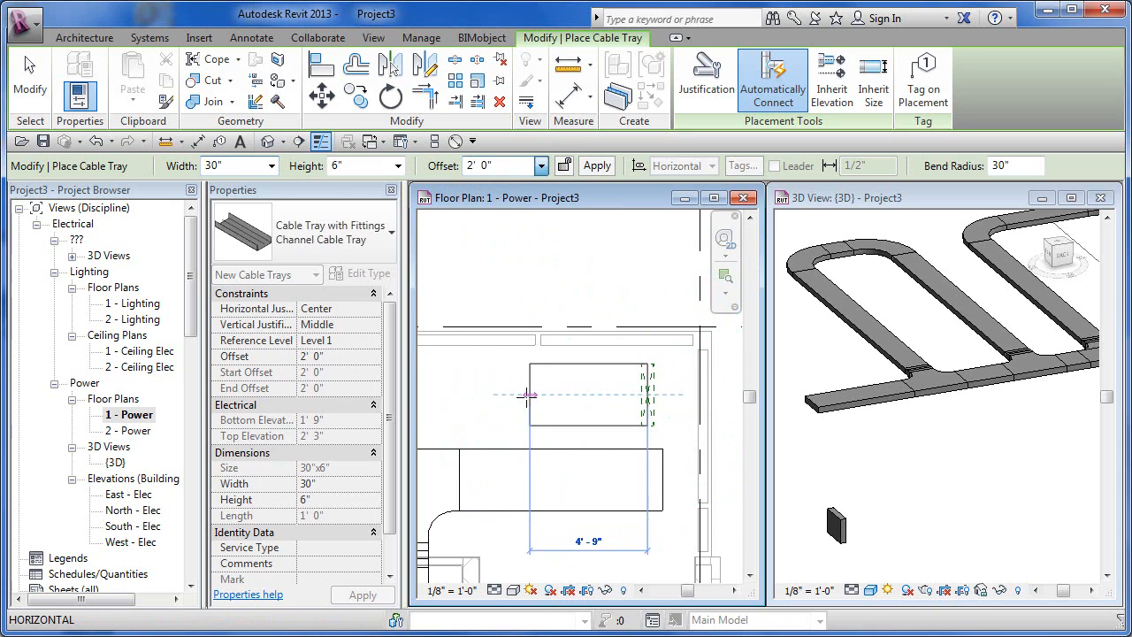
pyautogui.click(516, 395)
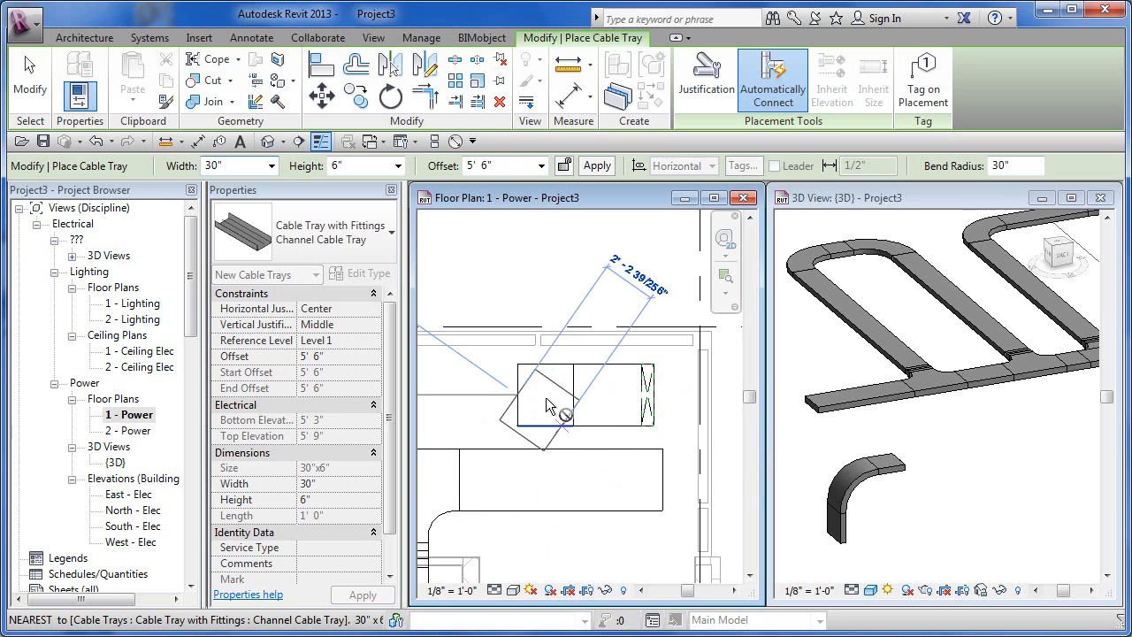
pyautogui.moveTo(576, 410); pyautogui.dragTo(687, 427, button='middle')
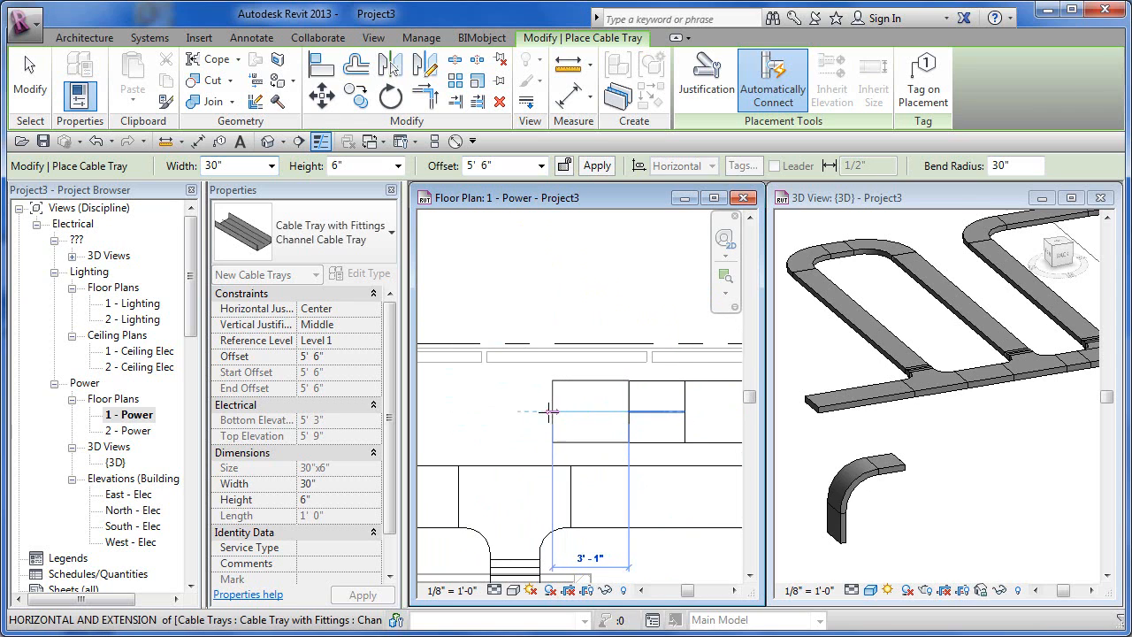
pyautogui.click(542, 414)
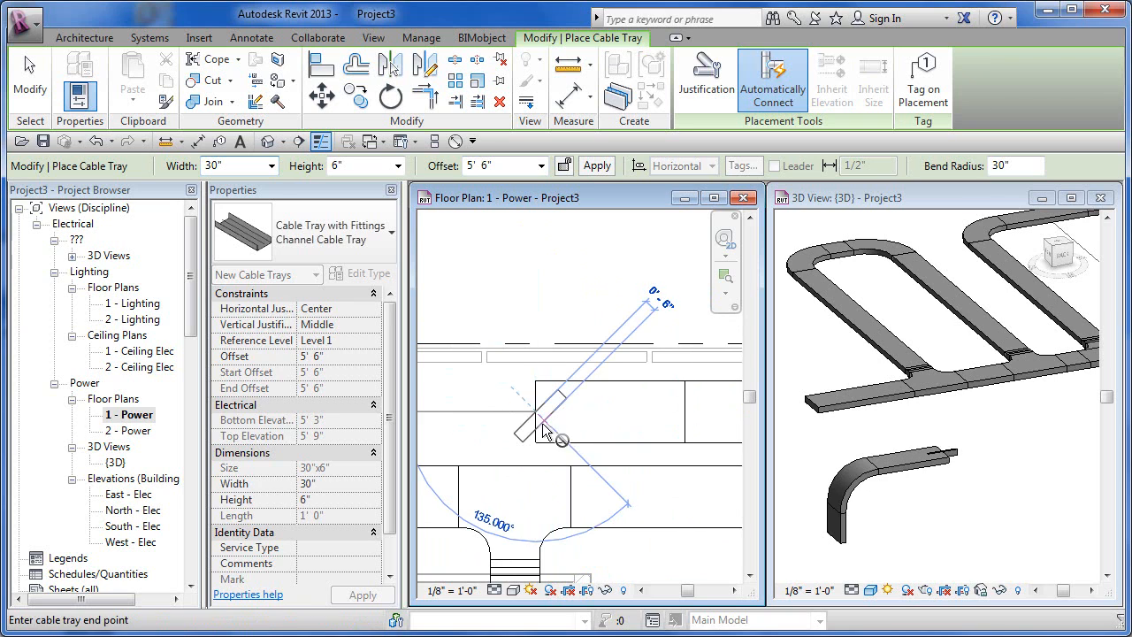
# - Add a vertical riser at the open end of the 5' 6" channel tray, up to a 12' 0" offset
pyautogui.moveTo(543, 431); pyautogui.dragTo(661, 424, button='middle')
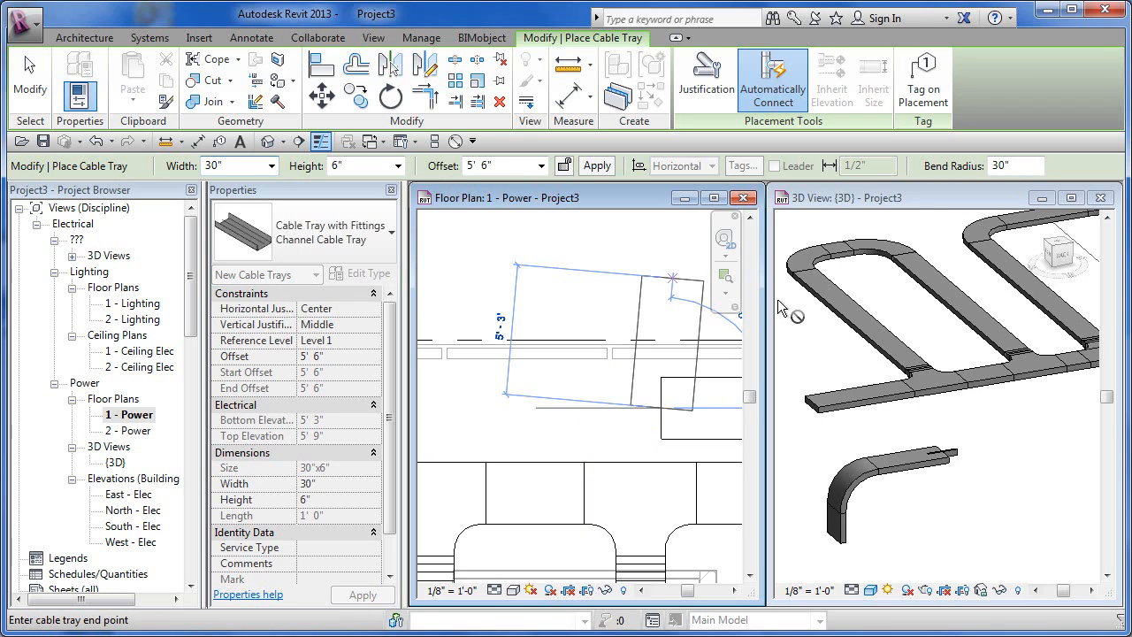
pyautogui.click(541, 167)
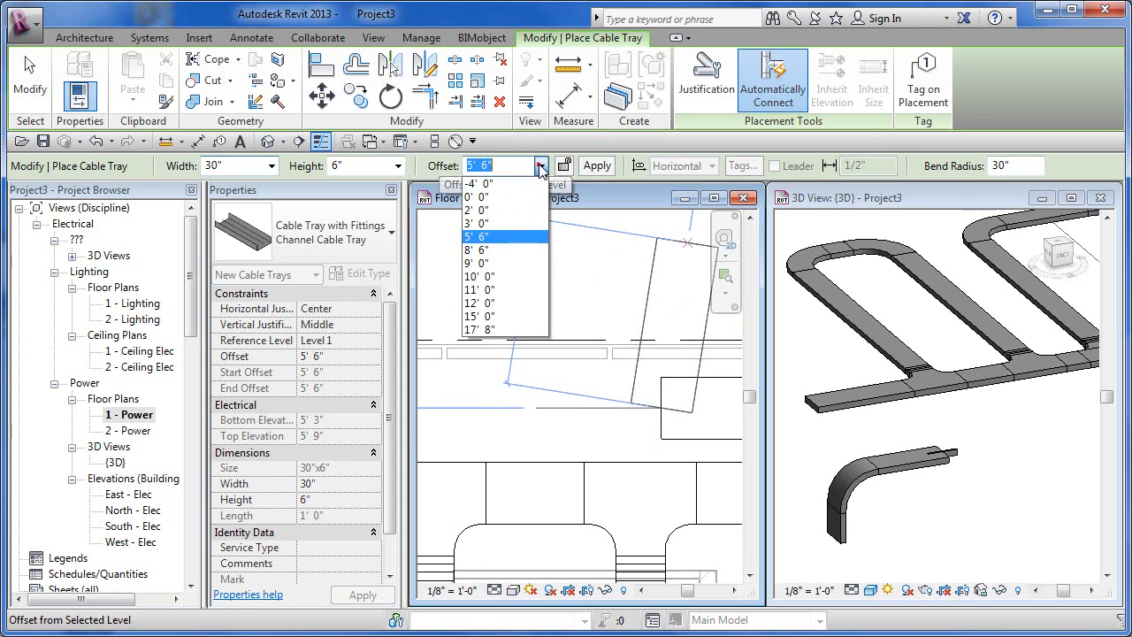
pyautogui.click(493, 306)
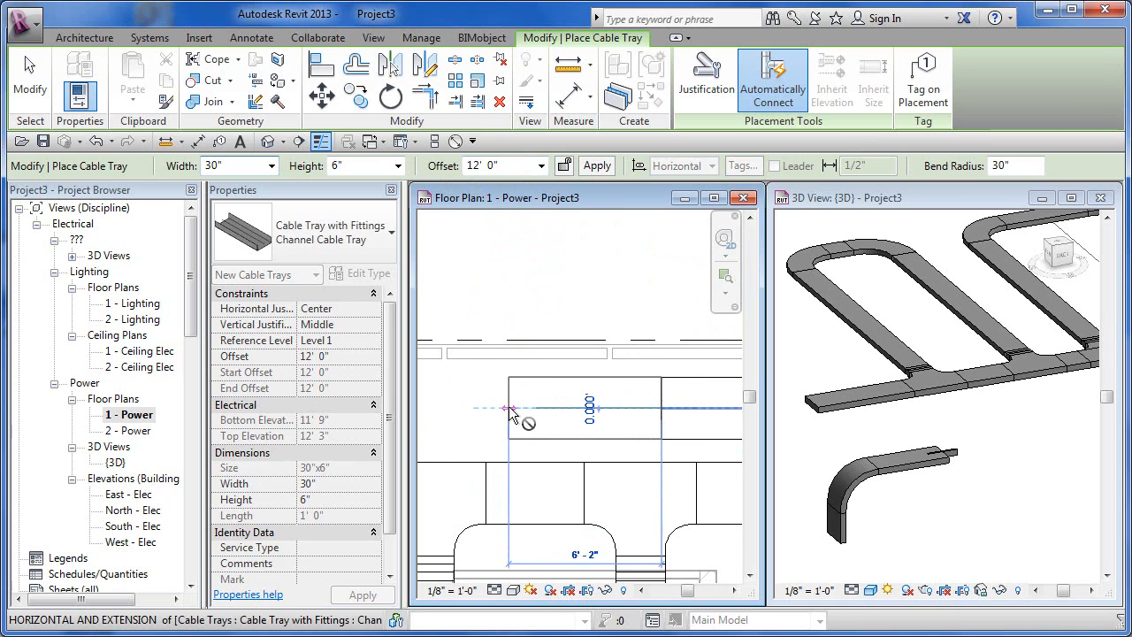
pyautogui.click(597, 166)
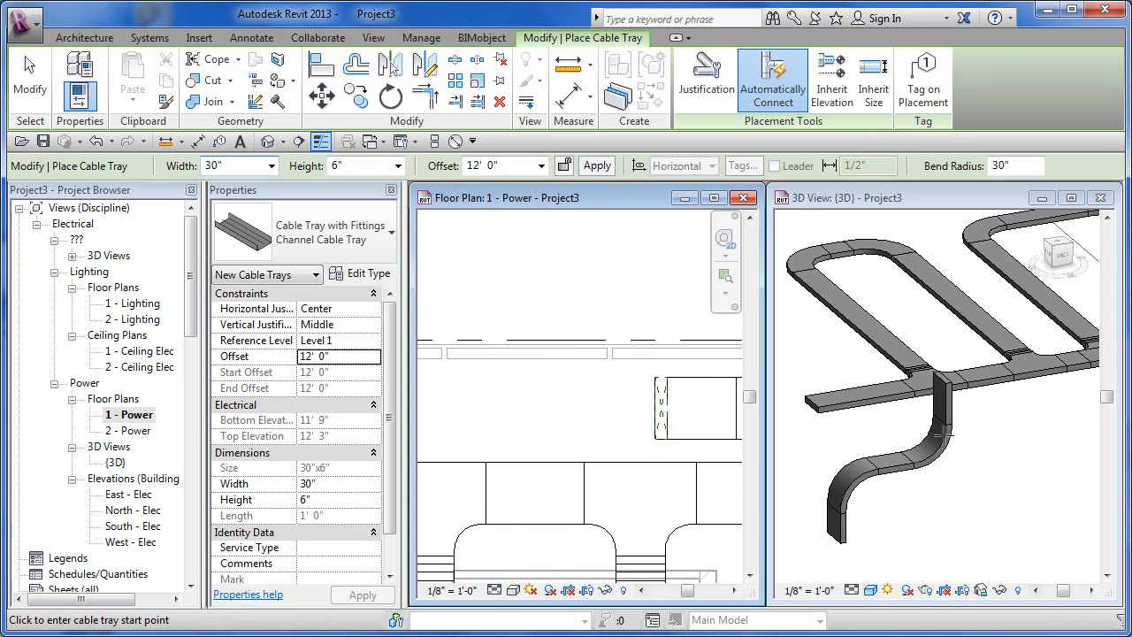
# - Draw about 6' 6" of channel tray from the riser at a 12' 0" offset, ending it with a vertical riser to 18' 0"
pyautogui.click(660, 408)
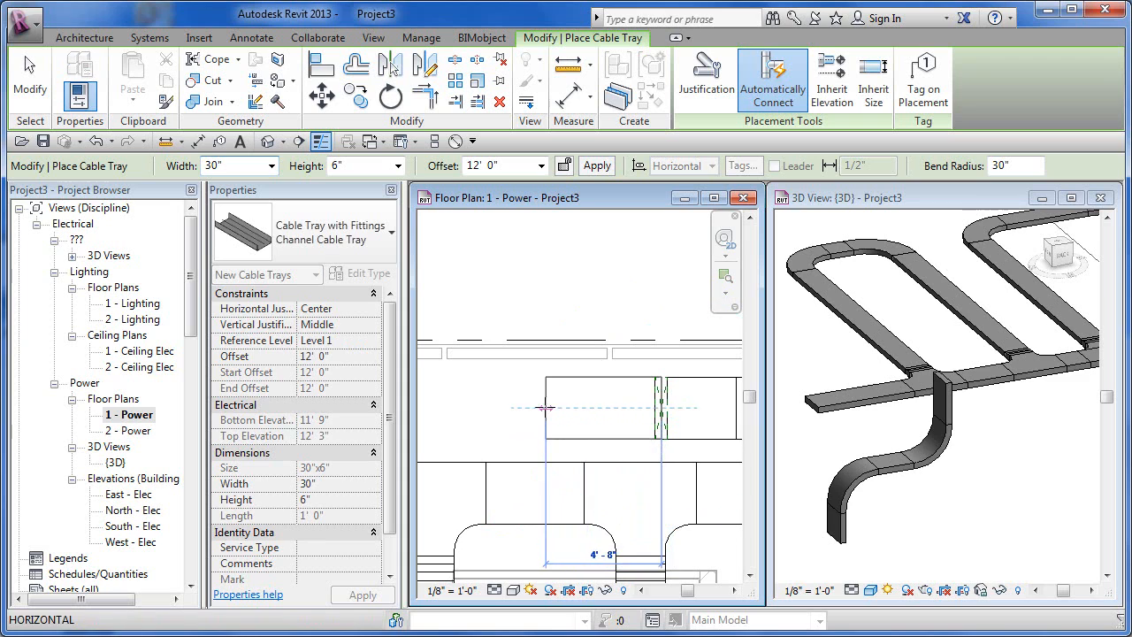
pyautogui.click(501, 412)
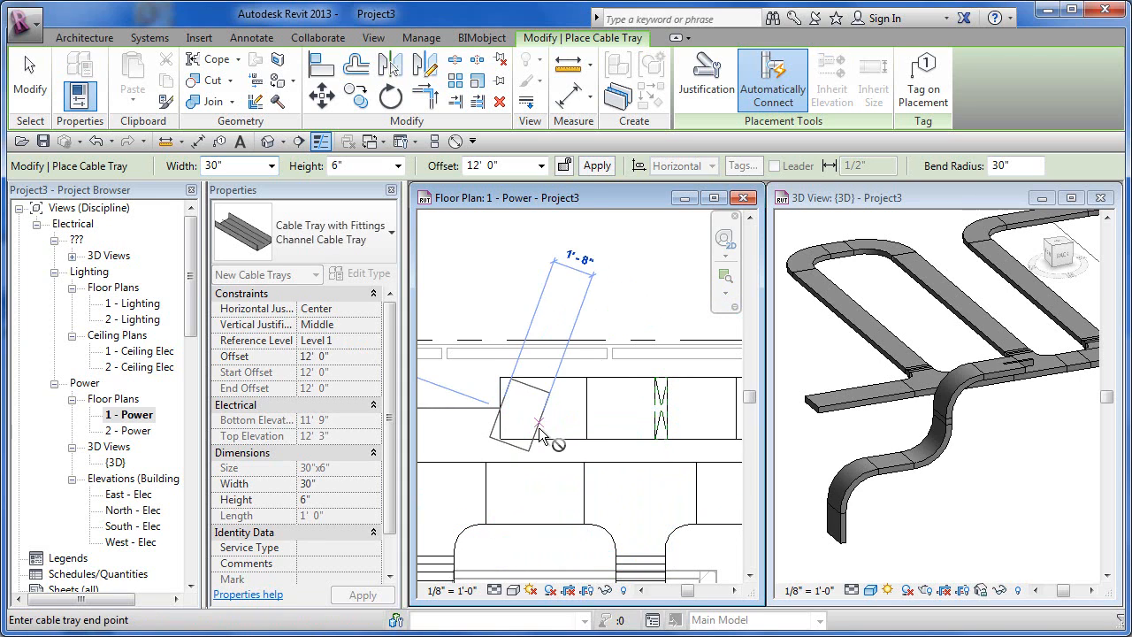
pyautogui.moveTo(672, 433); pyautogui.dragTo(720, 447, button='middle')
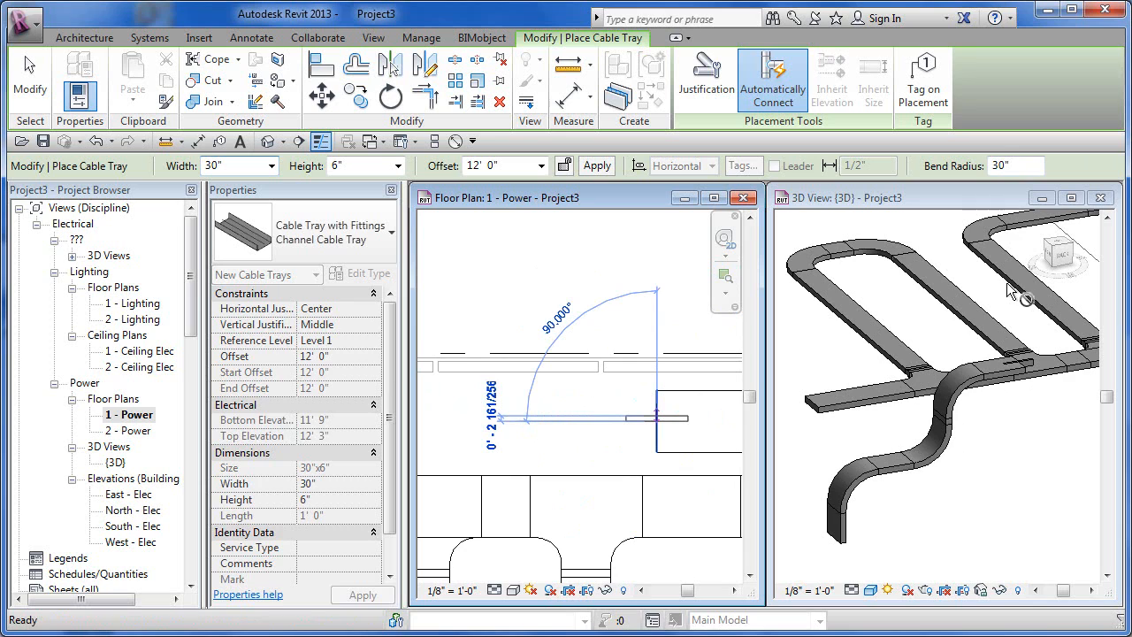
pyautogui.click(541, 166)
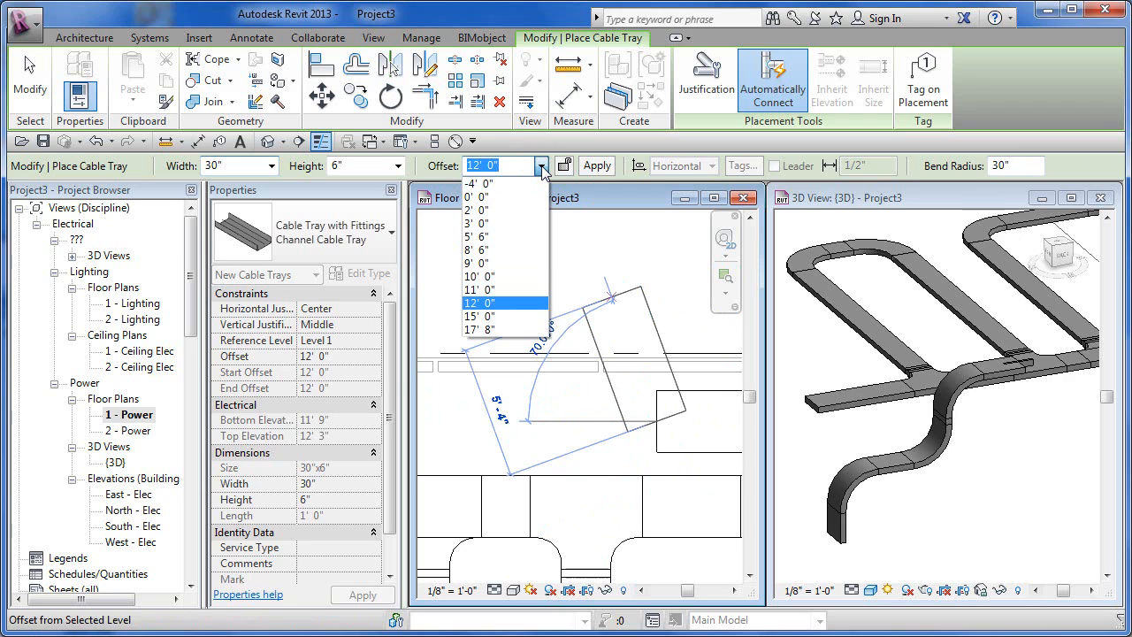
pyautogui.click(521, 164)
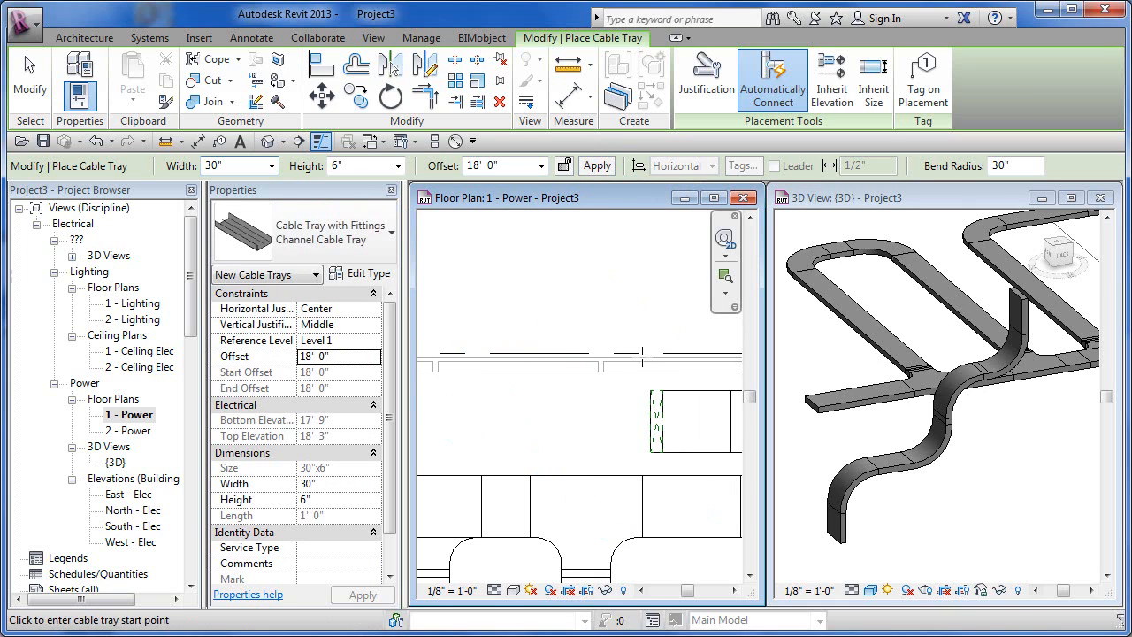
# - Try to draw a horizontal channel tray at an 18' 0" offset from the top riser, parallel to the ladder tray
pyautogui.click(656, 421)
pyautogui.click(529, 424)
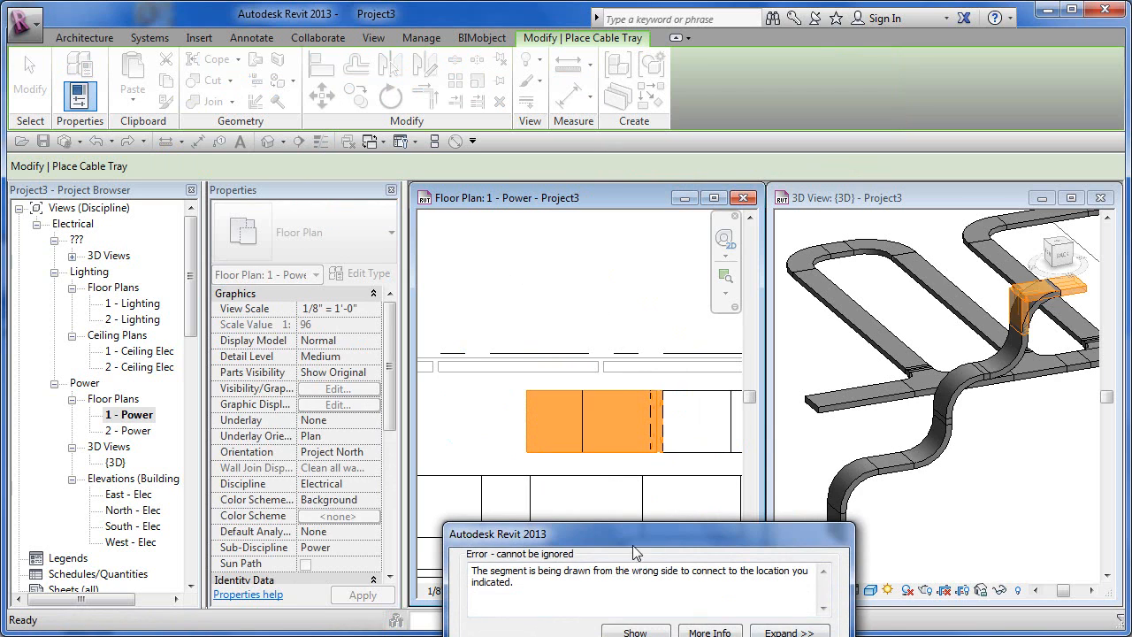
pyautogui.click(789, 635)
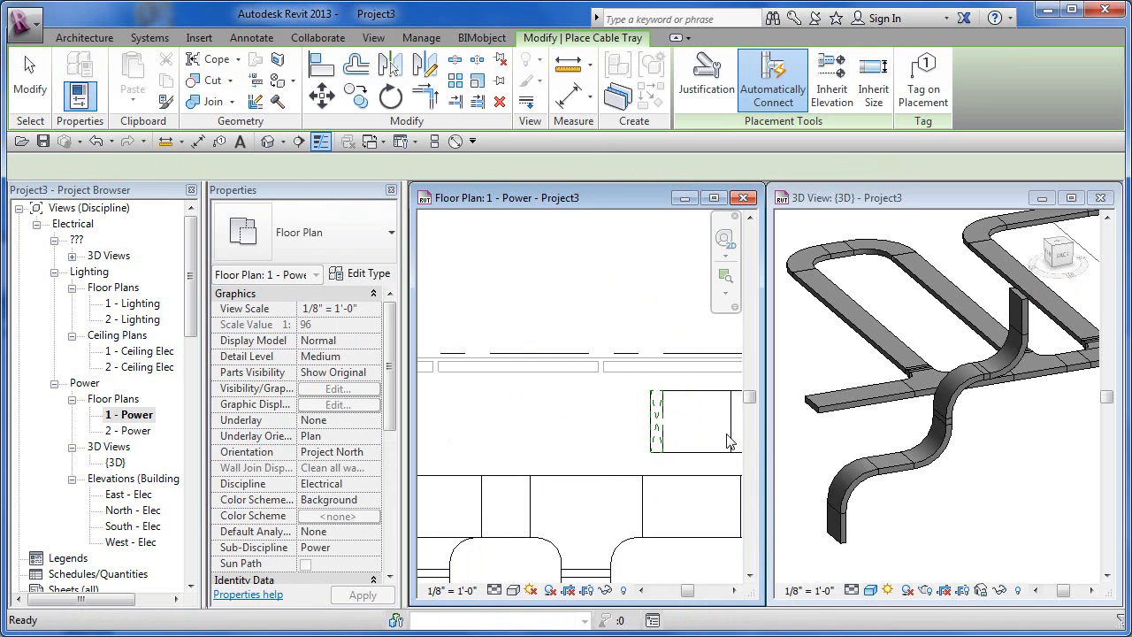
pyautogui.press('Escape')
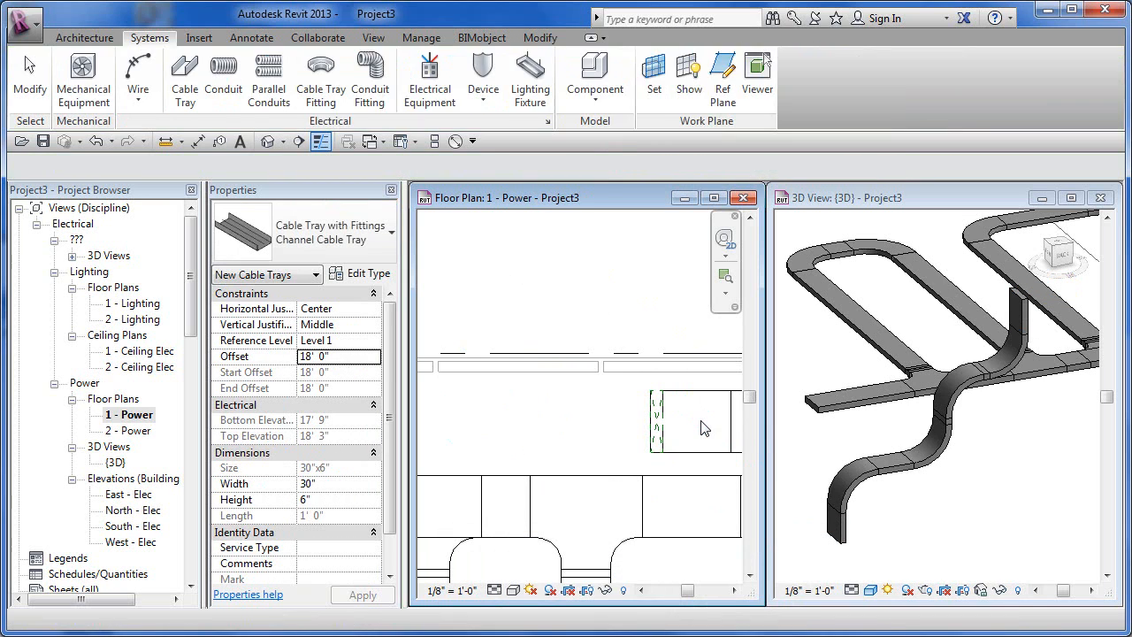
# - Try to stretch the top channel riser upward from its upper end in the 3D view
pyautogui.click(662, 424)
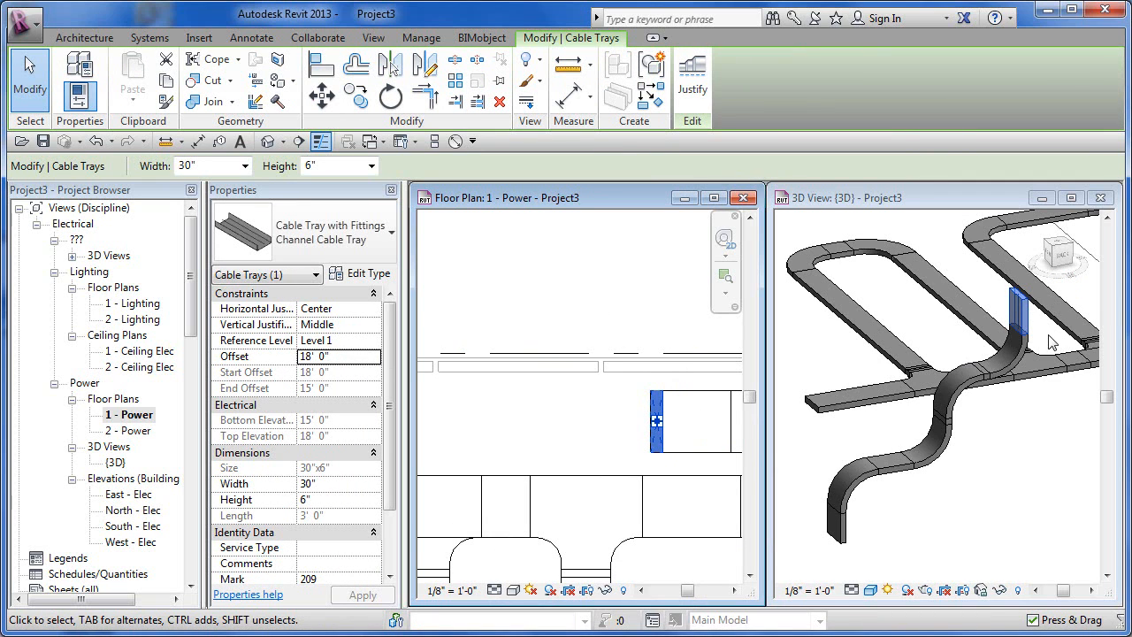
pyautogui.scroll(4, 972, 370)
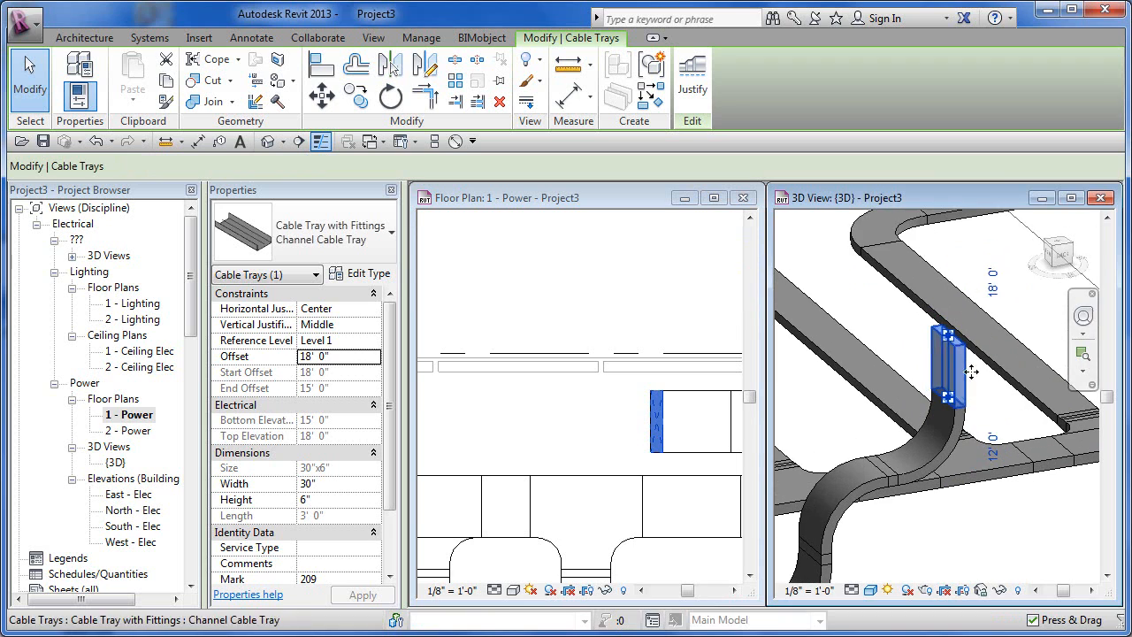
pyautogui.click(948, 336)
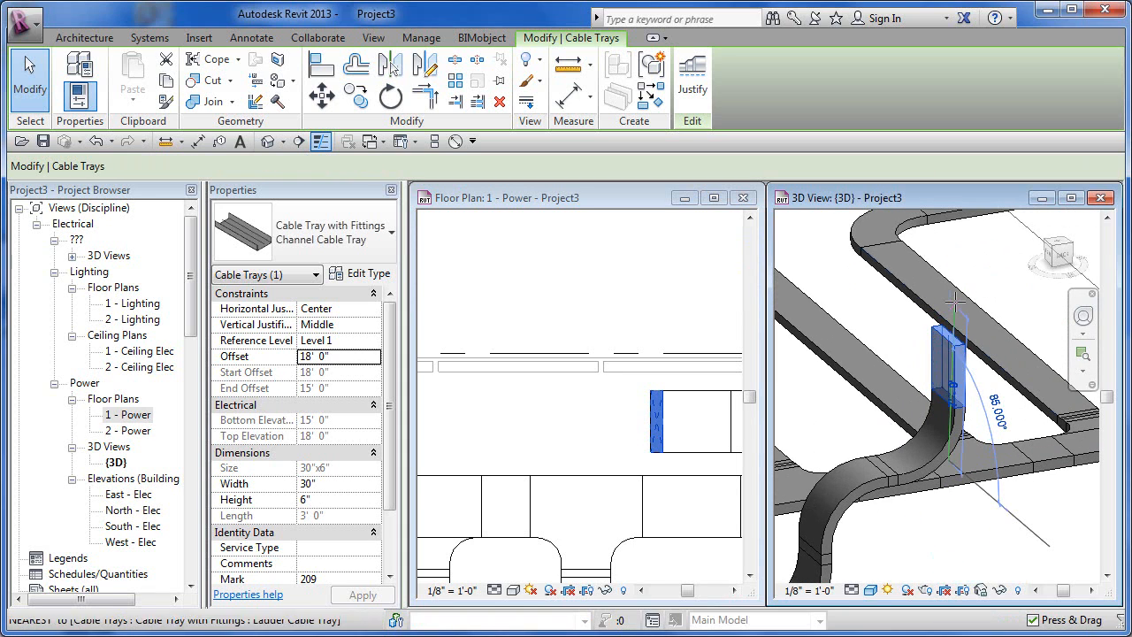
pyautogui.moveTo(954, 299); pyautogui.dragTo(951, 287)
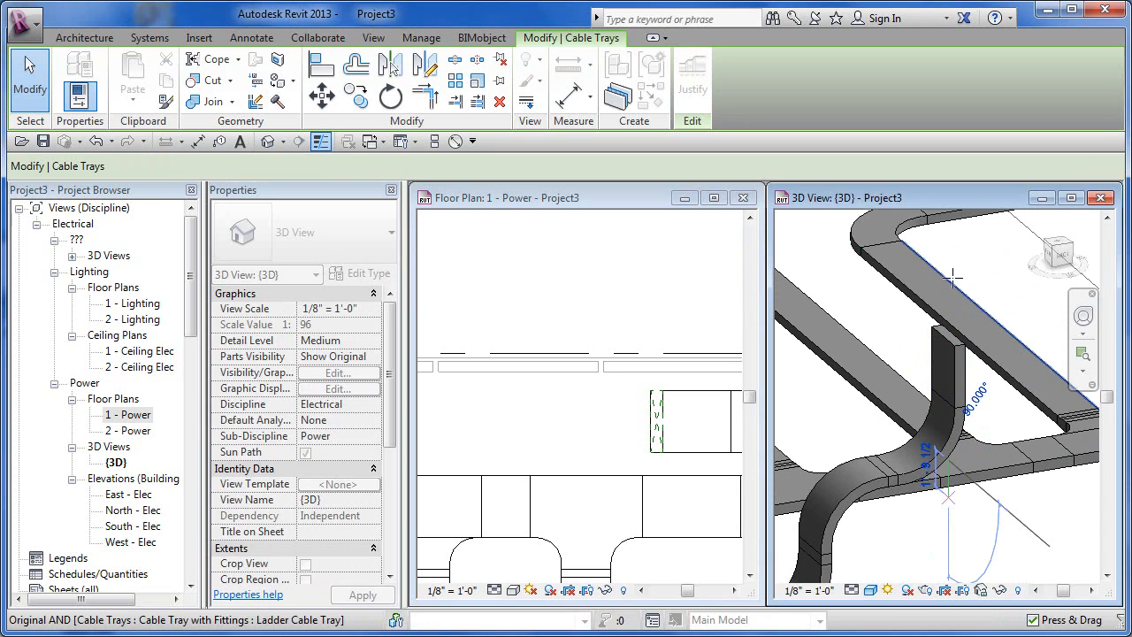
pyautogui.click(1013, 486)
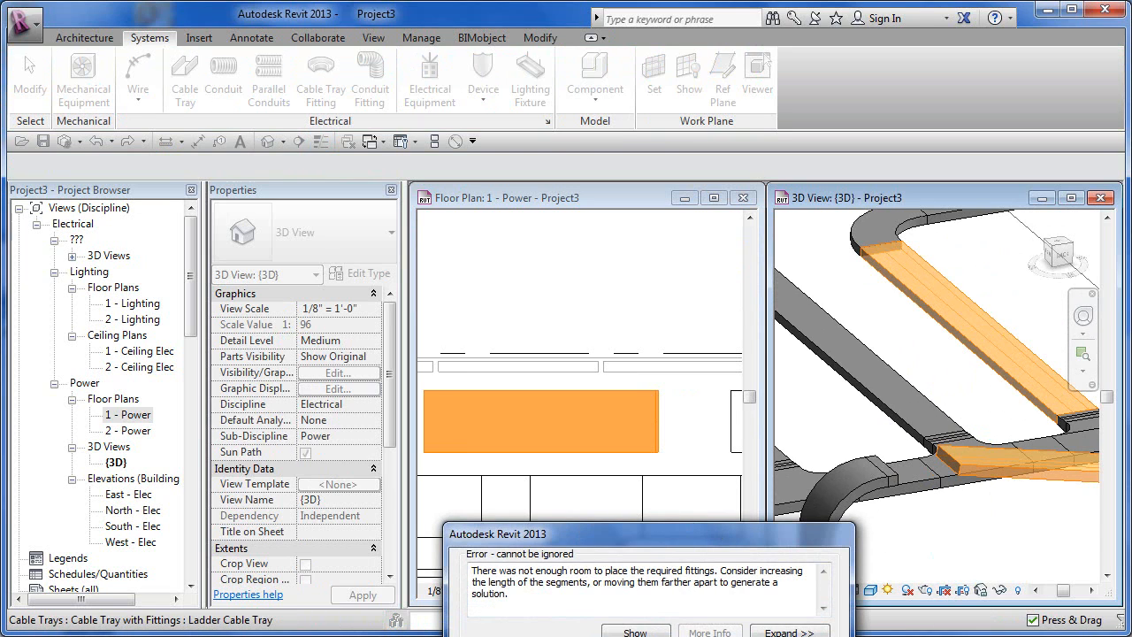
pyautogui.press('Escape')
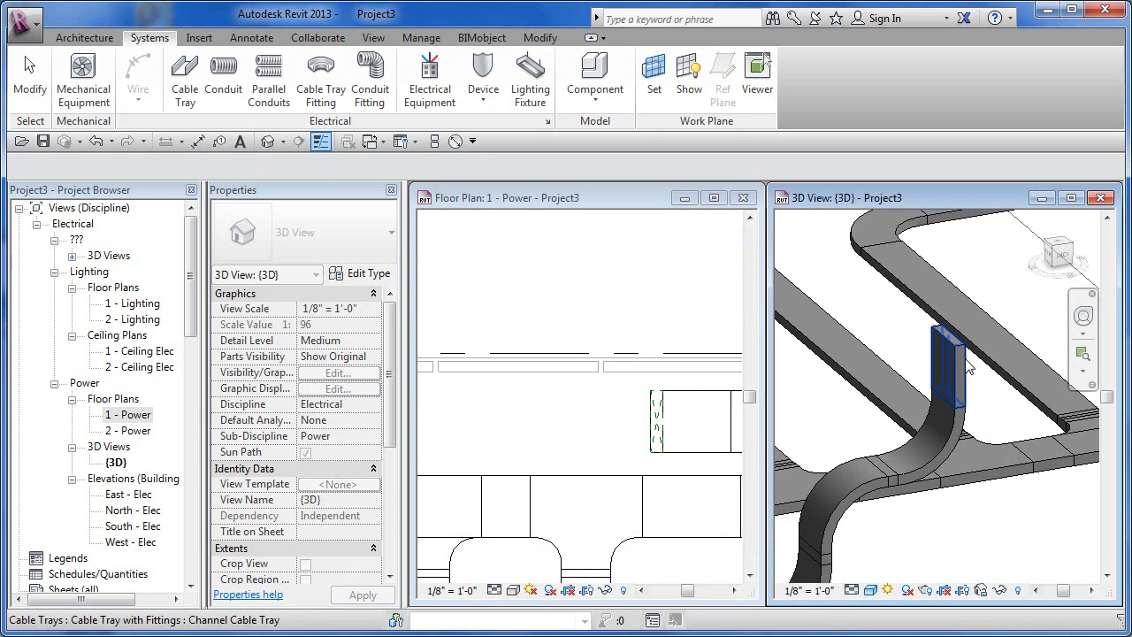
# - Stretch the top channel riser upward in the 3D view to an end offset of about 20' 5"
pyautogui.click(973, 432)
pyautogui.keyDown('shift'); pyautogui.moveTo(974, 432); pyautogui.dragTo(938, 332, button='middle'); pyautogui.keyUp('shift')
pyautogui.moveTo(947, 336); pyautogui.dragTo(948, 288)
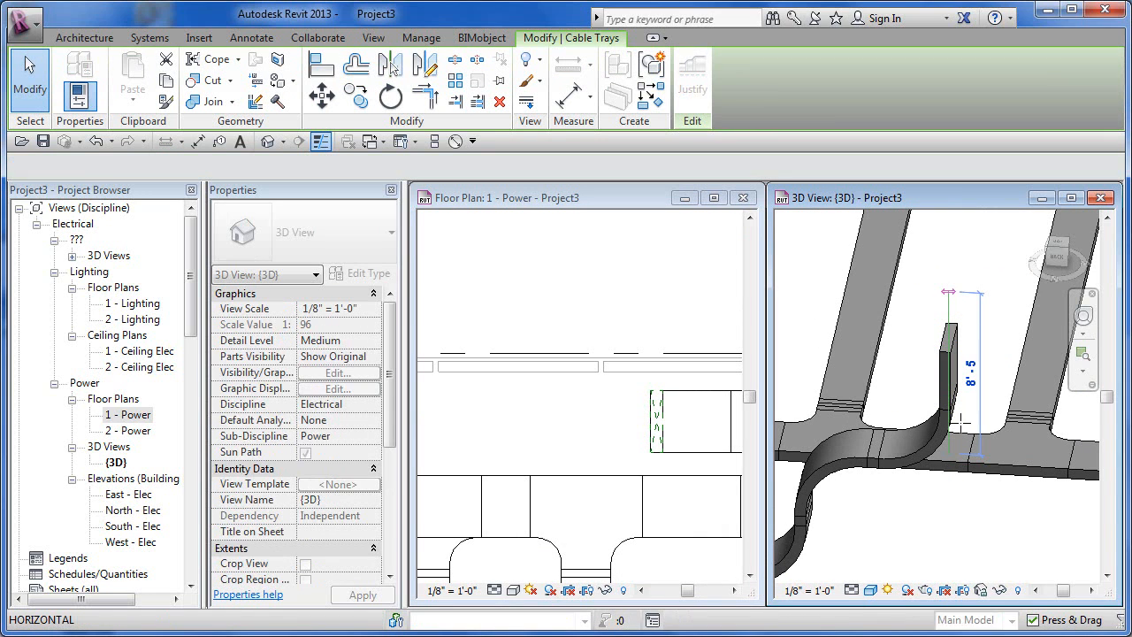
pyautogui.keyDown('shift'); pyautogui.moveTo(944, 478); pyautogui.dragTo(1020, 480, button='middle'); pyautogui.keyUp('shift')
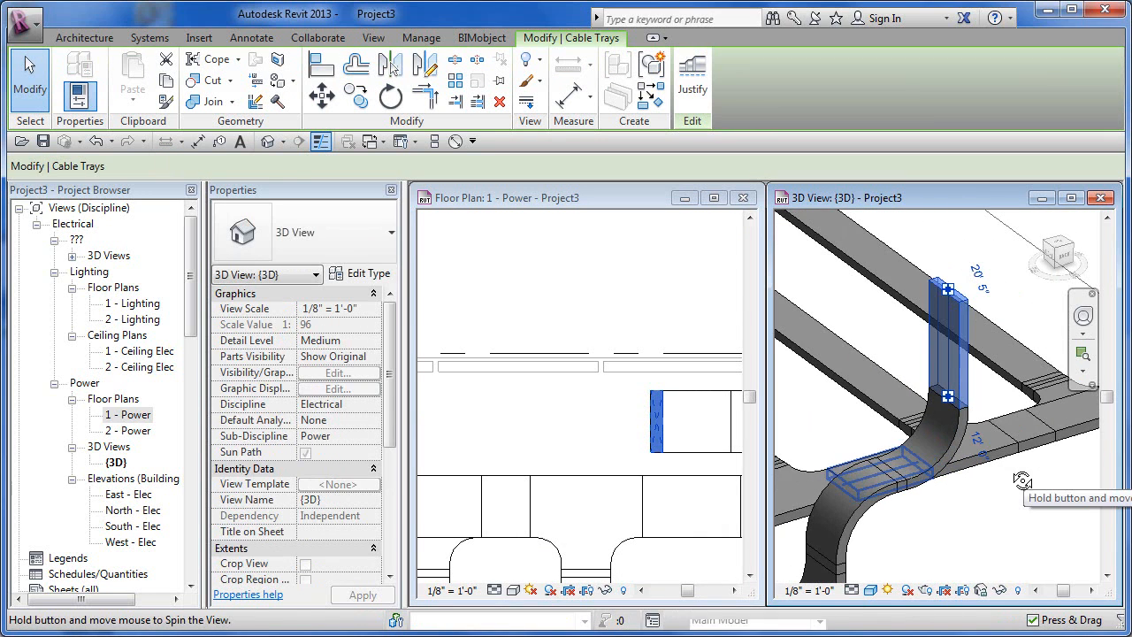
# - Draw a horizontal channel tray about 2' 9" long from the stretched riser at a 20' 5" offset, parallel to the ladder tray in plan
pyautogui.click(602, 419)
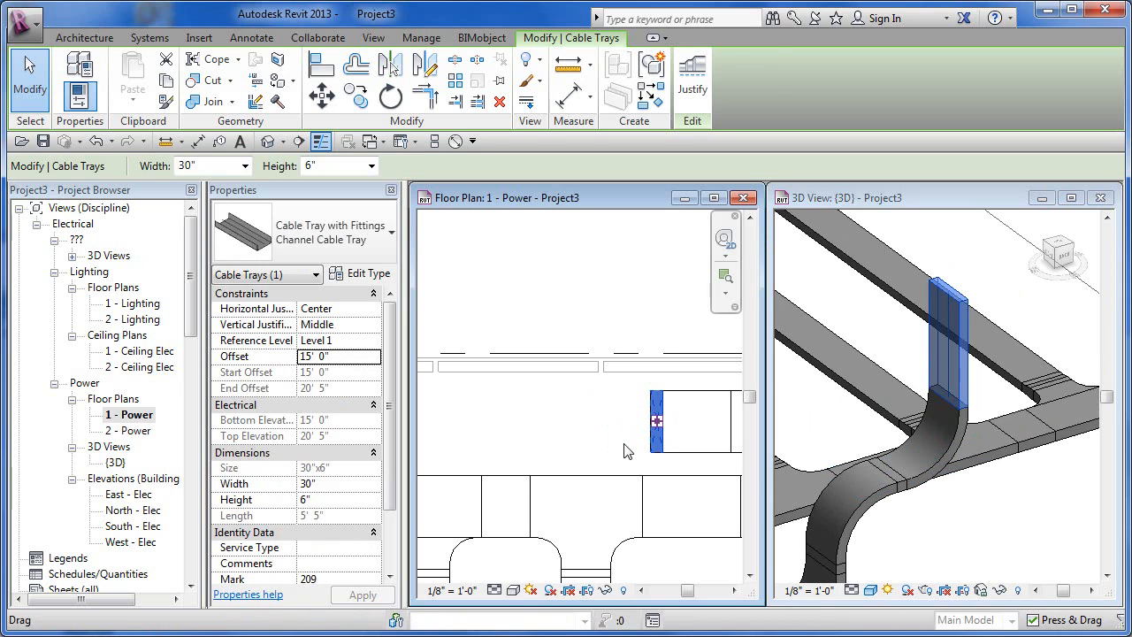
pyautogui.click(602, 440)
pyautogui.click(656, 431)
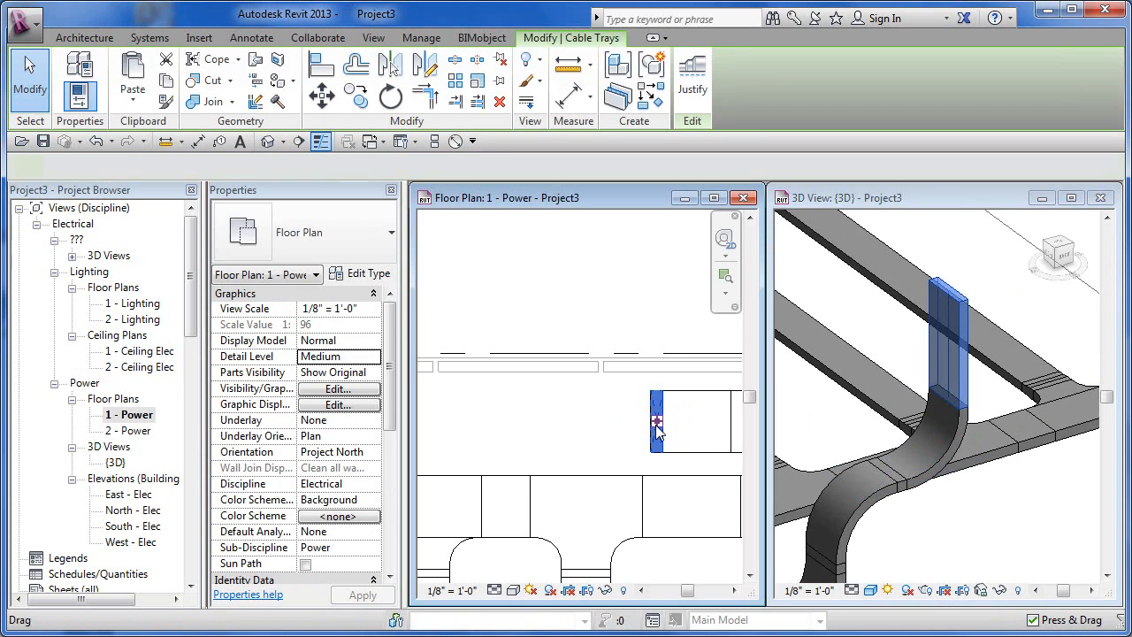
pyautogui.rightClick(659, 432)
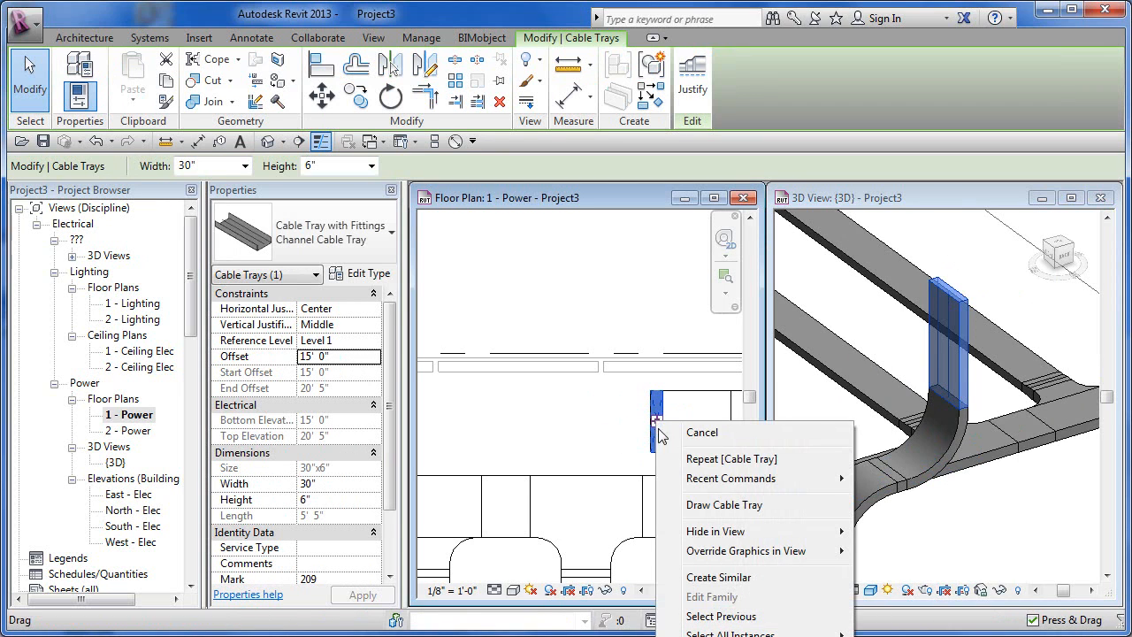
pyautogui.click(707, 506)
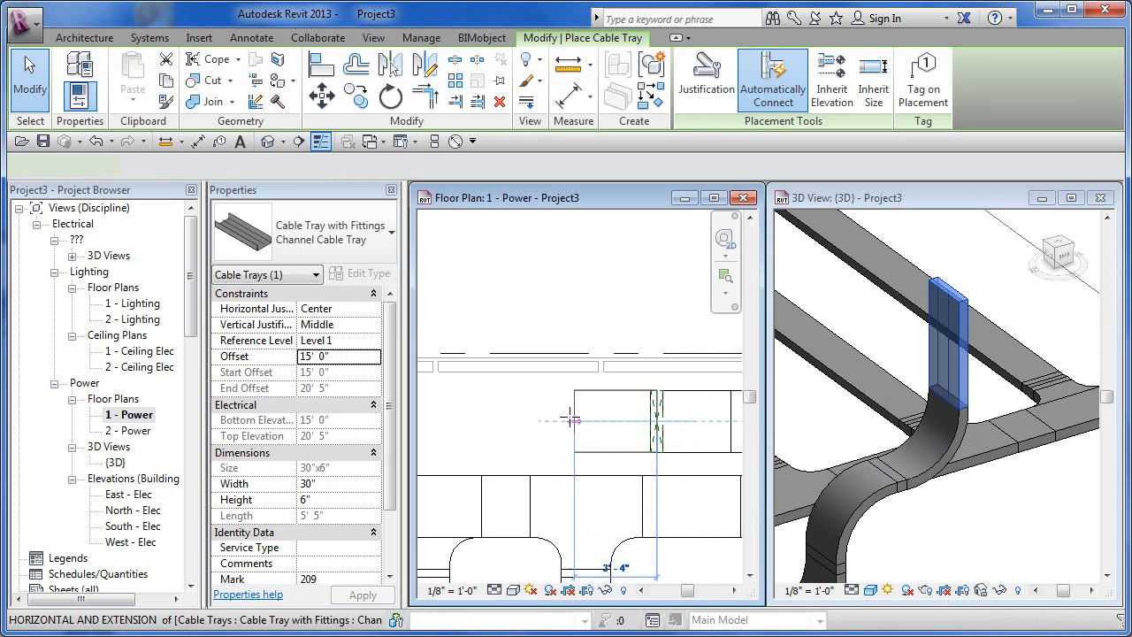
pyautogui.click(527, 416)
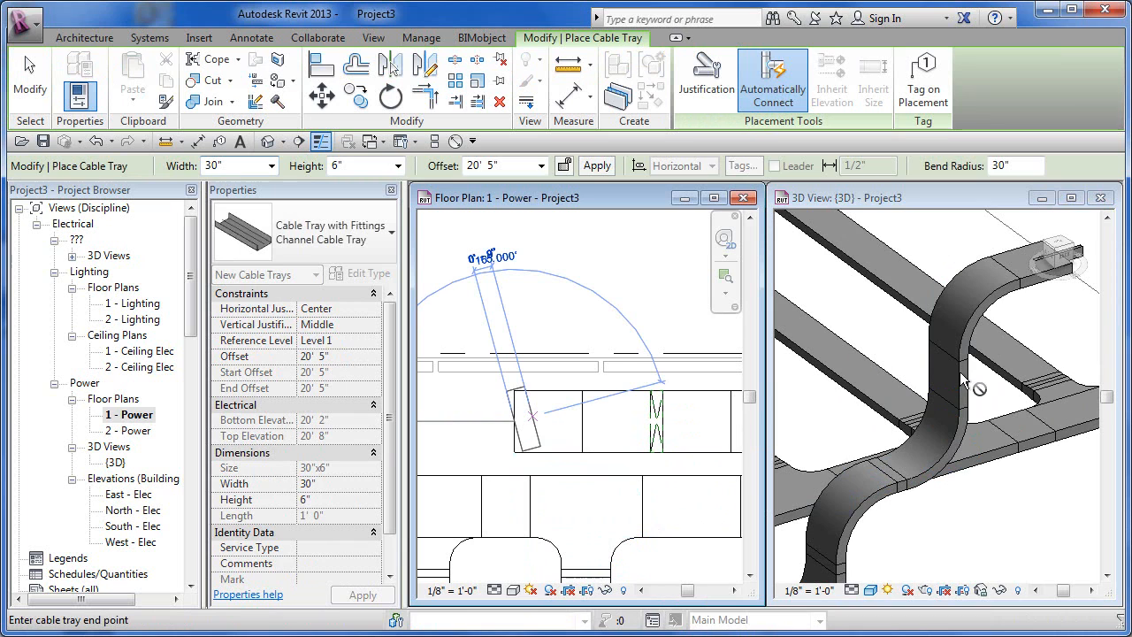
pyautogui.press('Escape')
pyautogui.press('Escape')
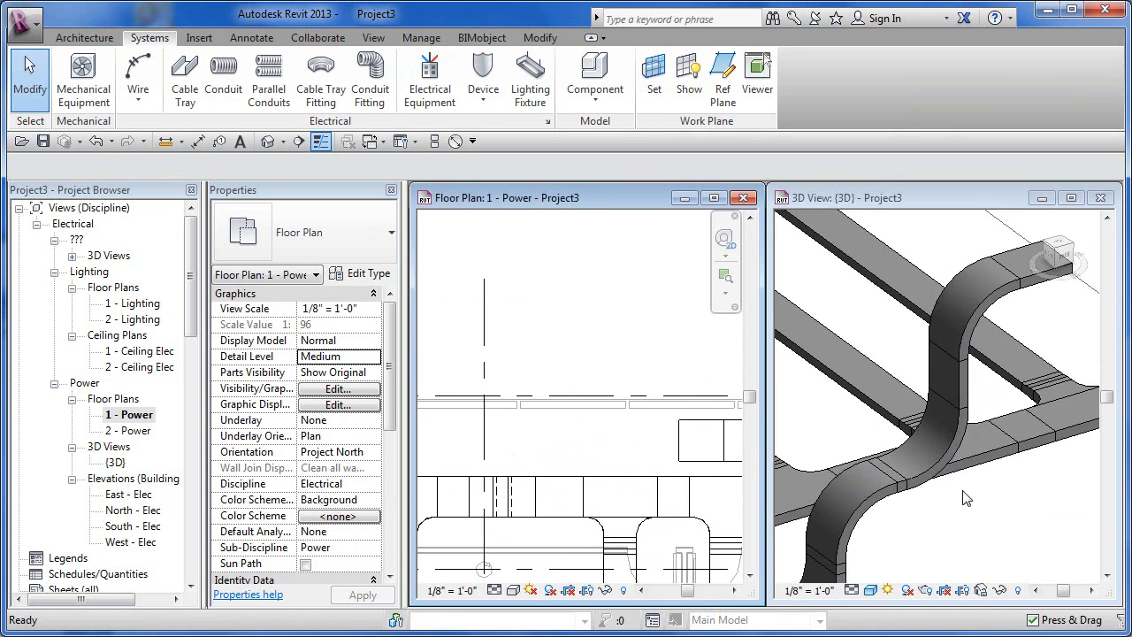
# - Try to add a vertical channel drop from the open end of the 20' 5" tray down to a 3' 0" offset
pyautogui.click(989, 513)
pyautogui.scroll(-4, 988, 512)
pyautogui.moveTo(990, 513); pyautogui.dragTo(1026, 426, button='middle')
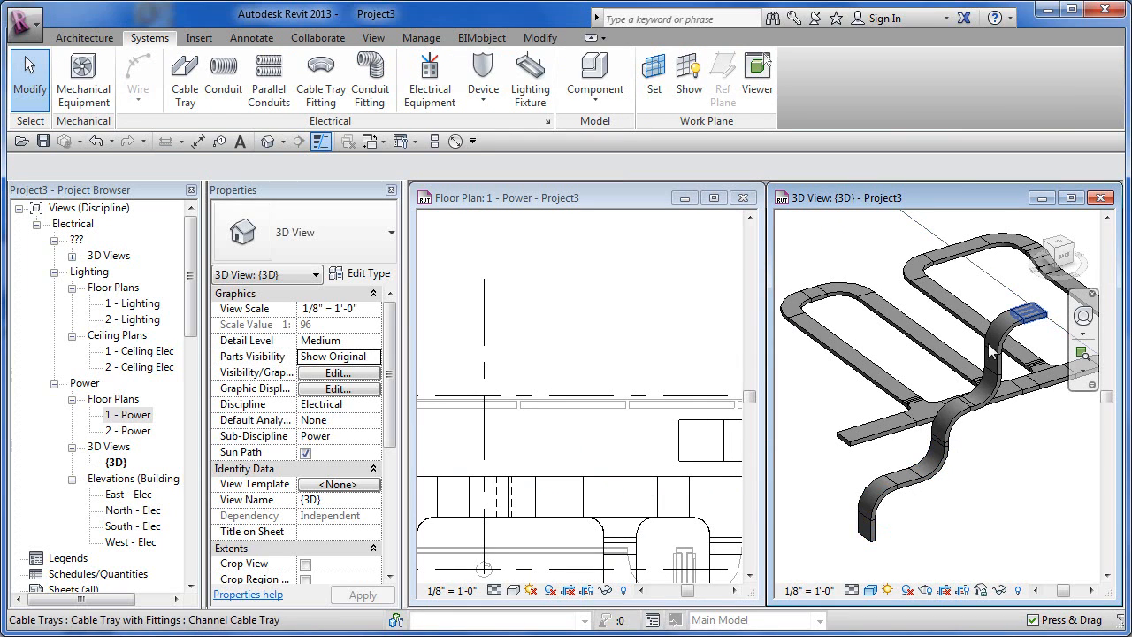
pyautogui.click(709, 427)
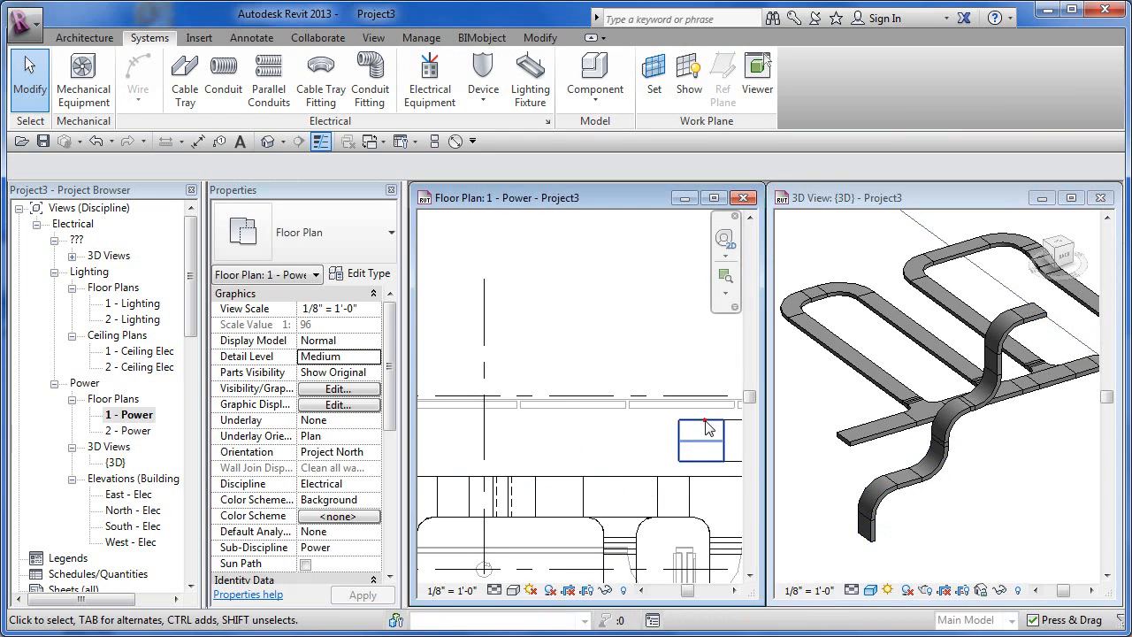
pyautogui.click(681, 447)
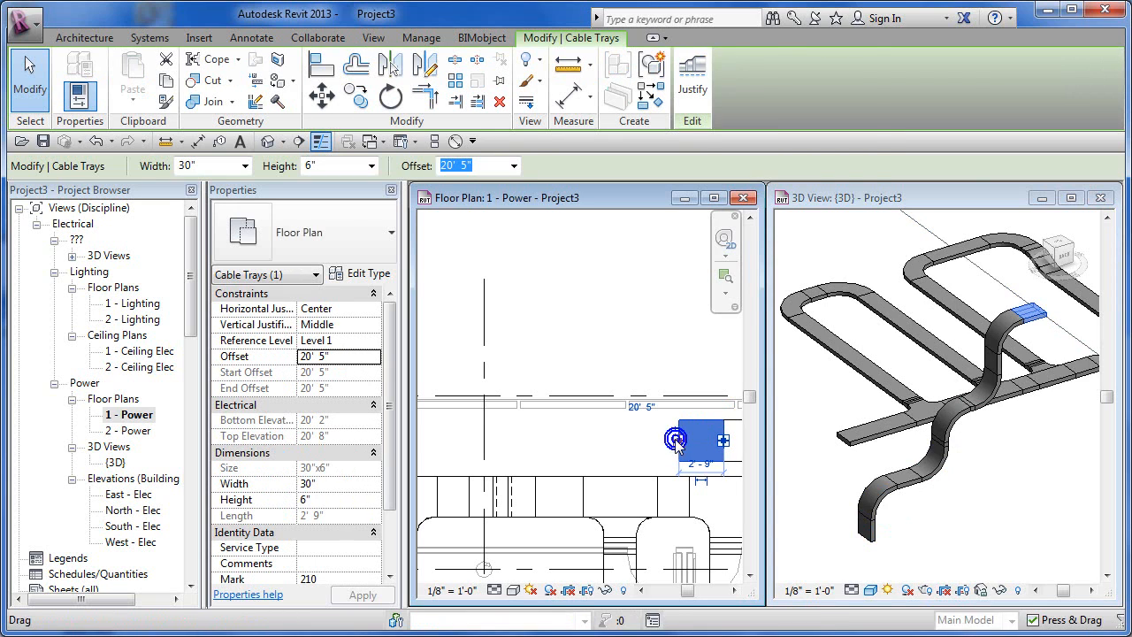
pyautogui.rightClick(681, 446)
pyautogui.click(752, 112)
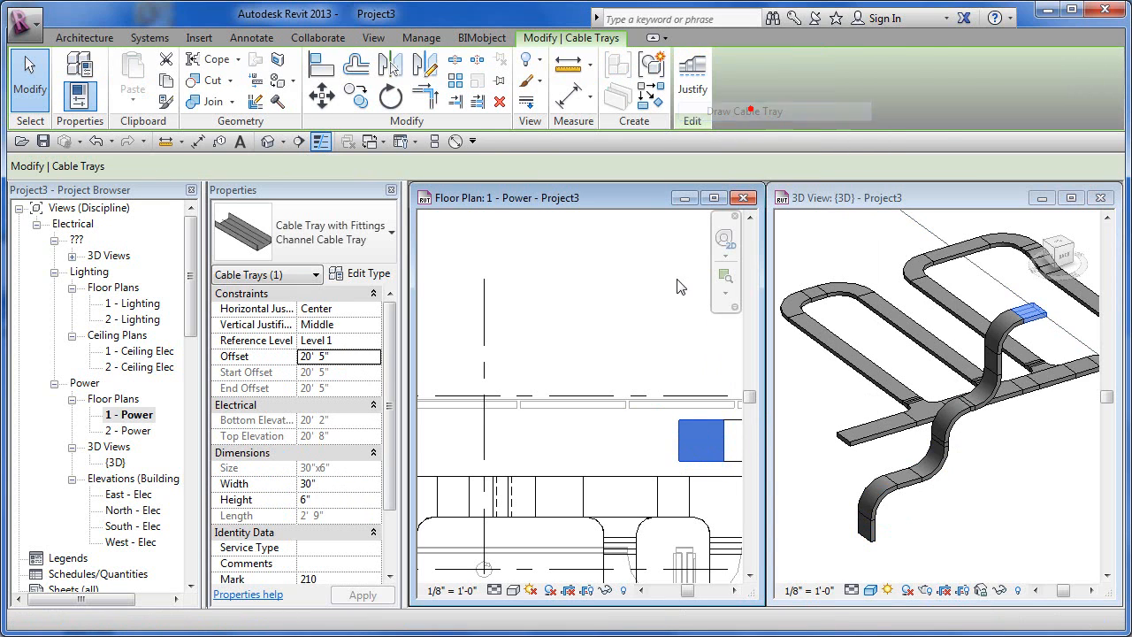
pyautogui.click(633, 450)
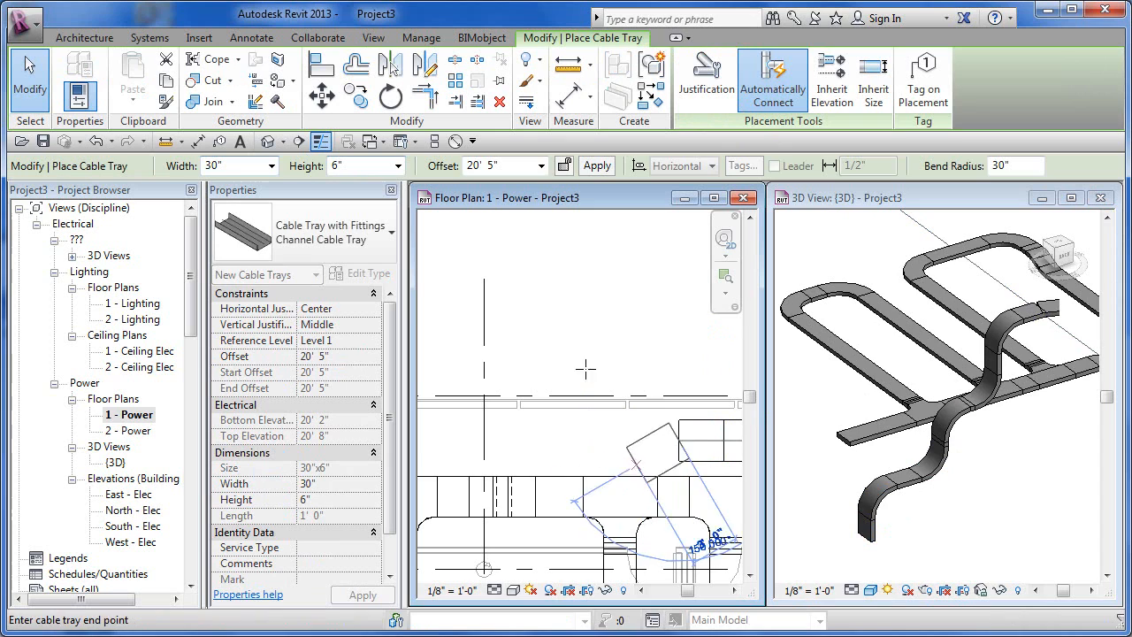
pyautogui.click(540, 166)
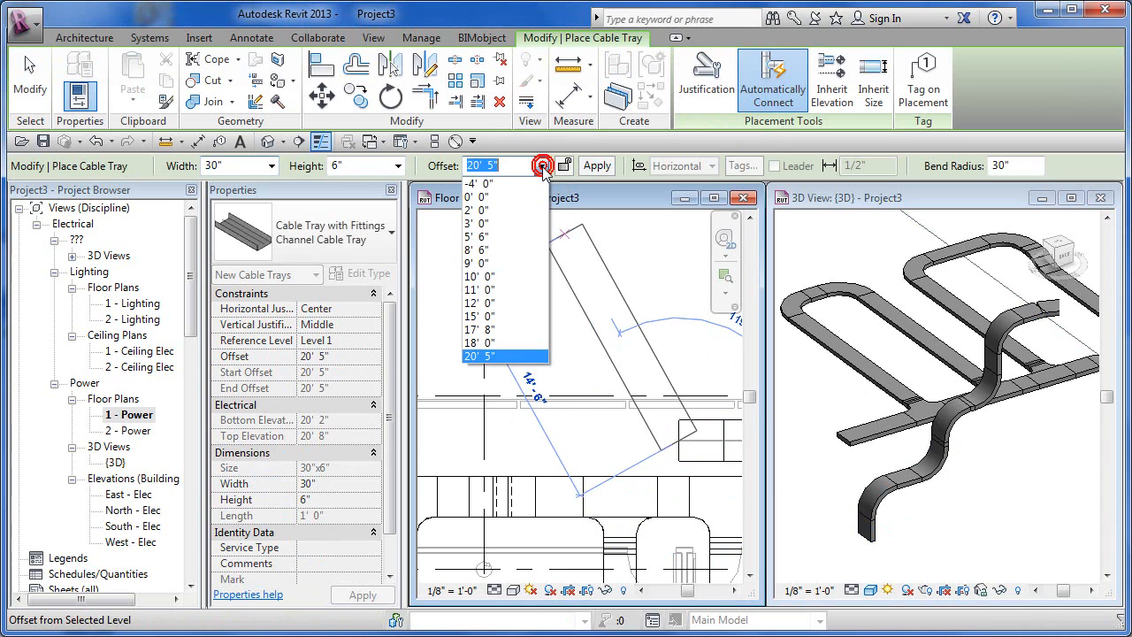
pyautogui.click(493, 224)
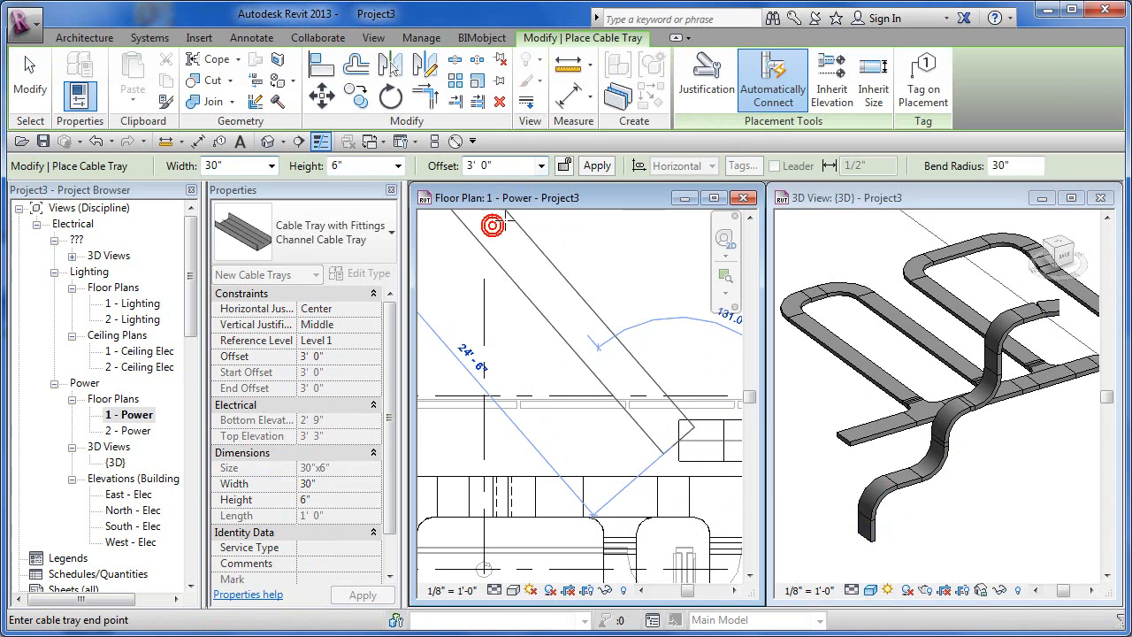
pyautogui.click(683, 299)
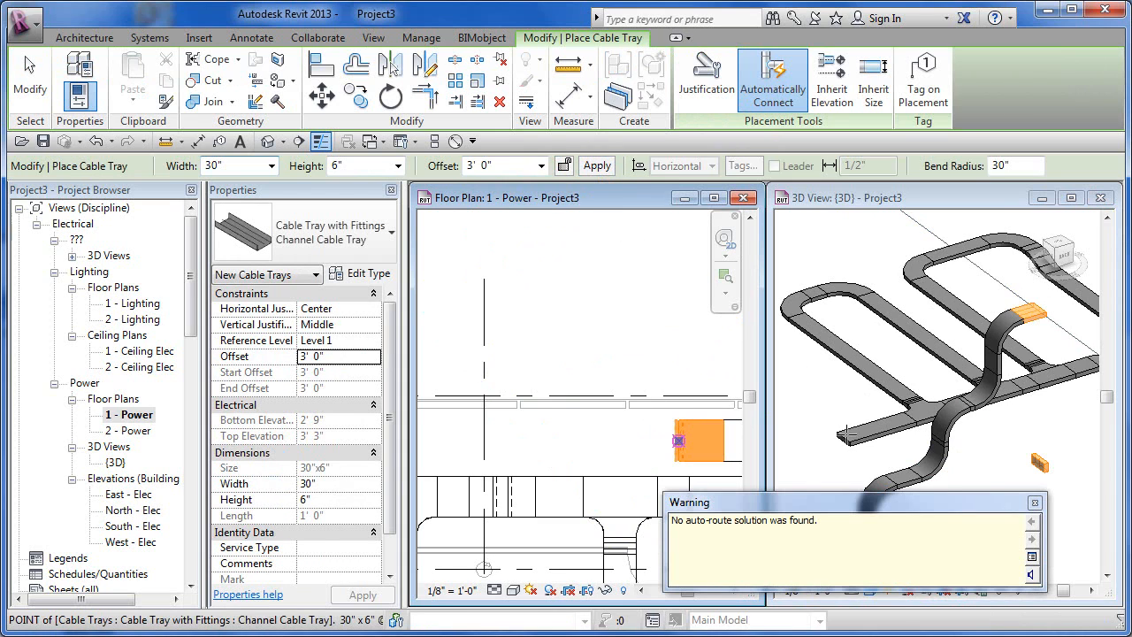
pyautogui.click(1035, 503)
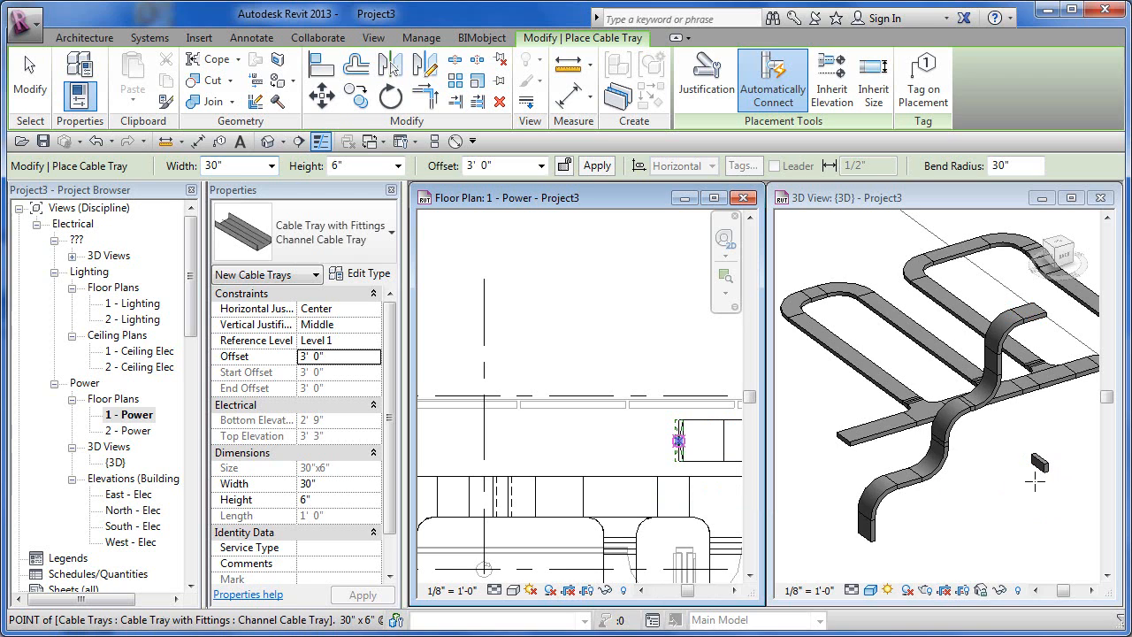
pyautogui.press('Escape')
pyautogui.press('Escape')
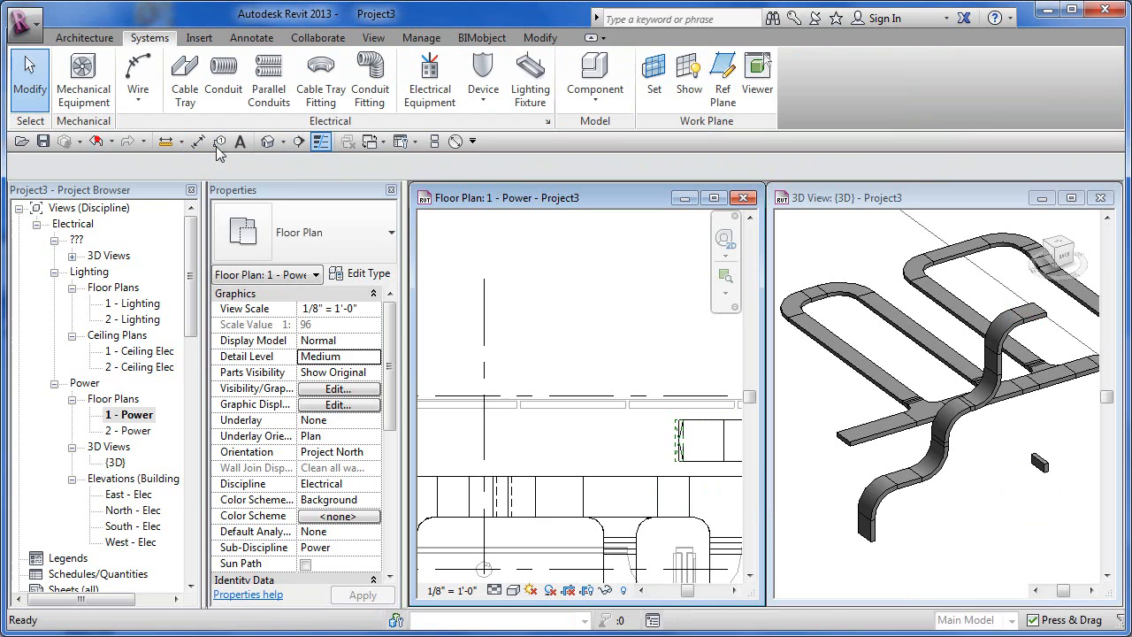
pyautogui.click(679, 439)
pyautogui.rightClick(679, 441)
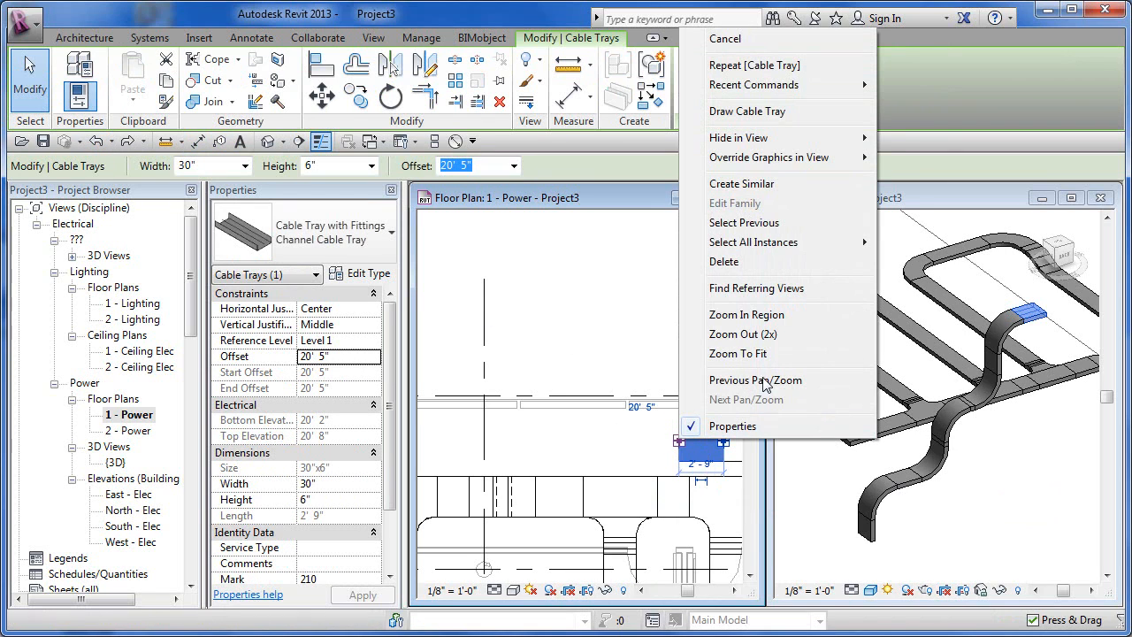
pyautogui.click(741, 112)
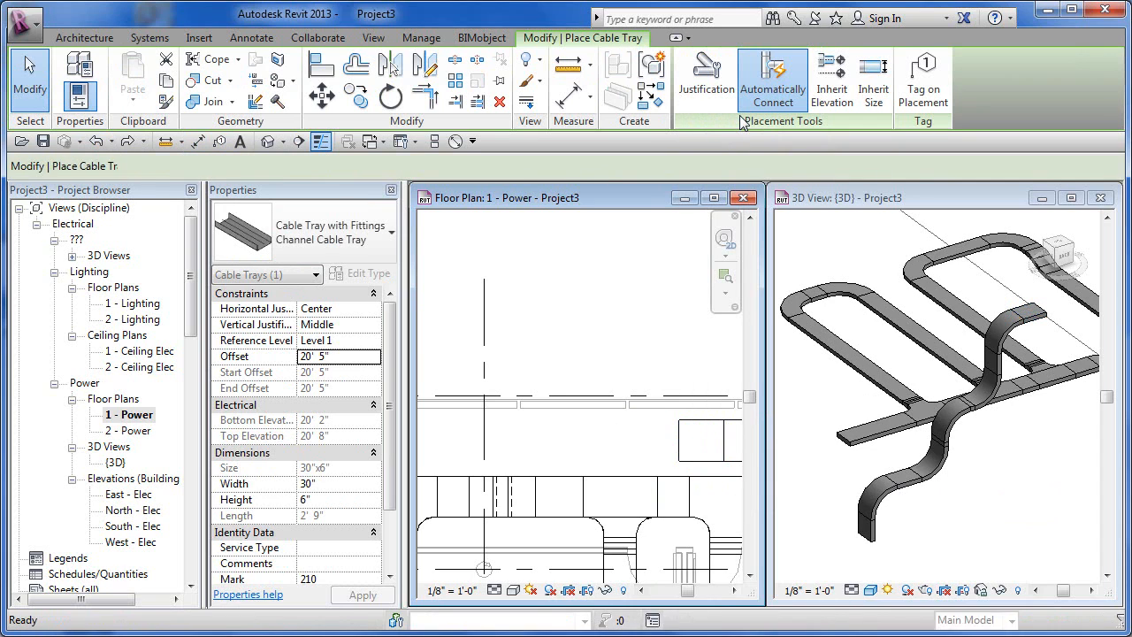
pyautogui.click(836, 93)
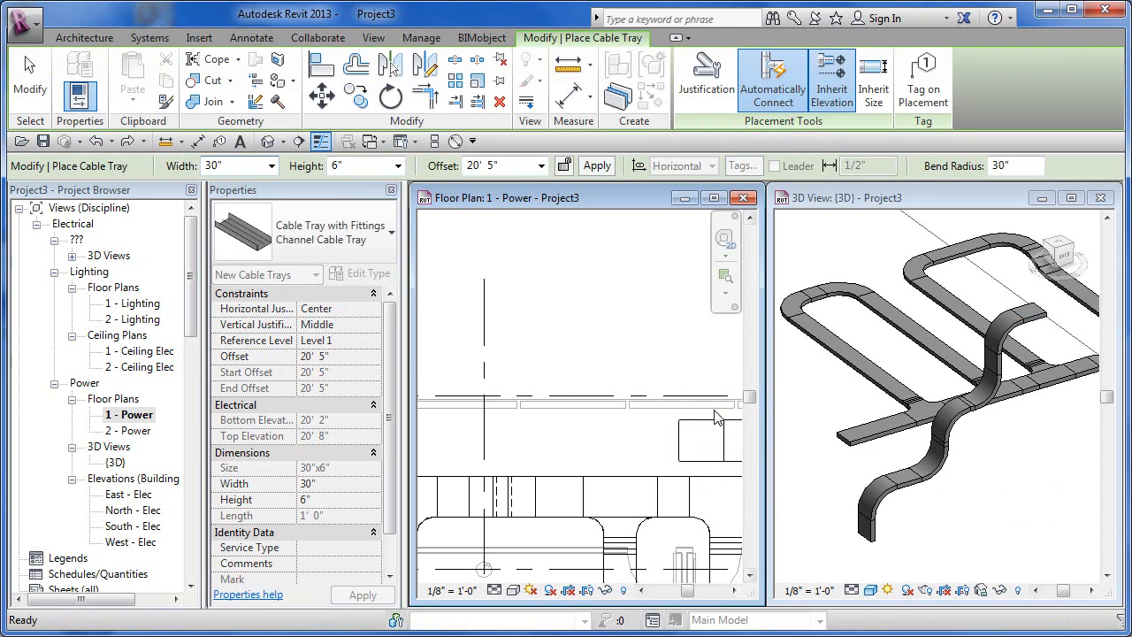
pyautogui.click(713, 419)
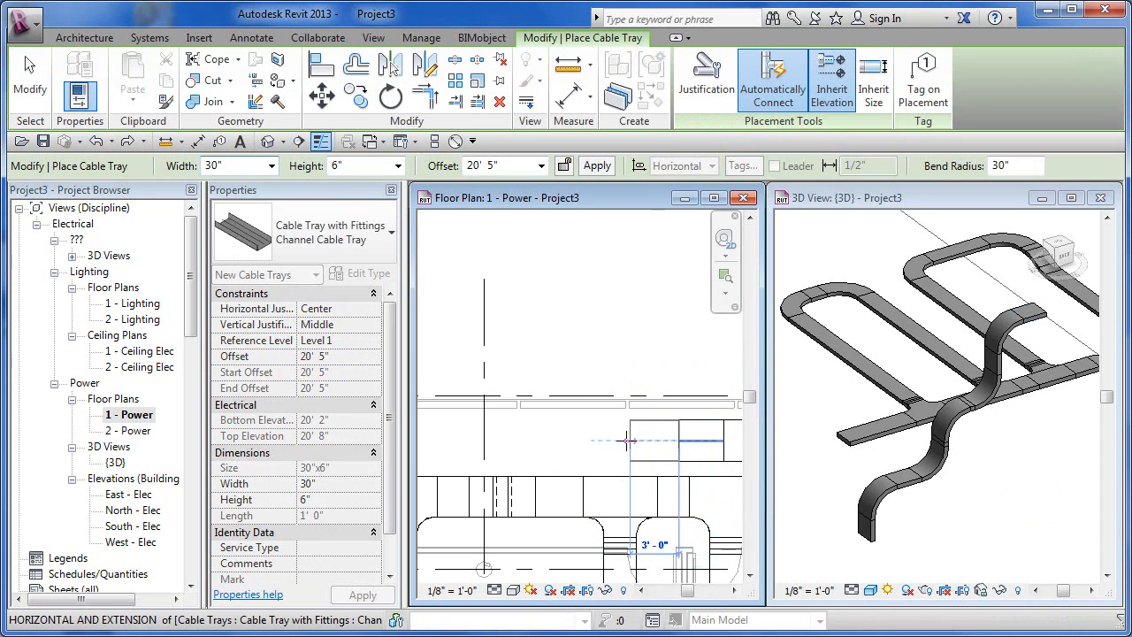
pyautogui.click(541, 166)
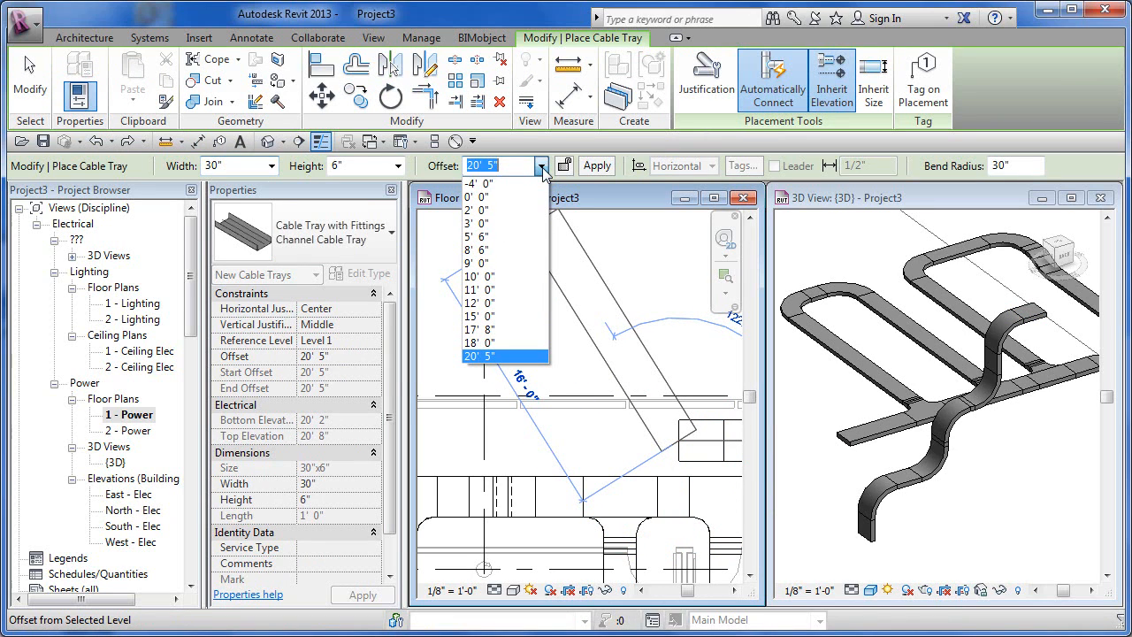
pyautogui.press('Escape')
pyautogui.press('Escape')
pyautogui.press('Escape')
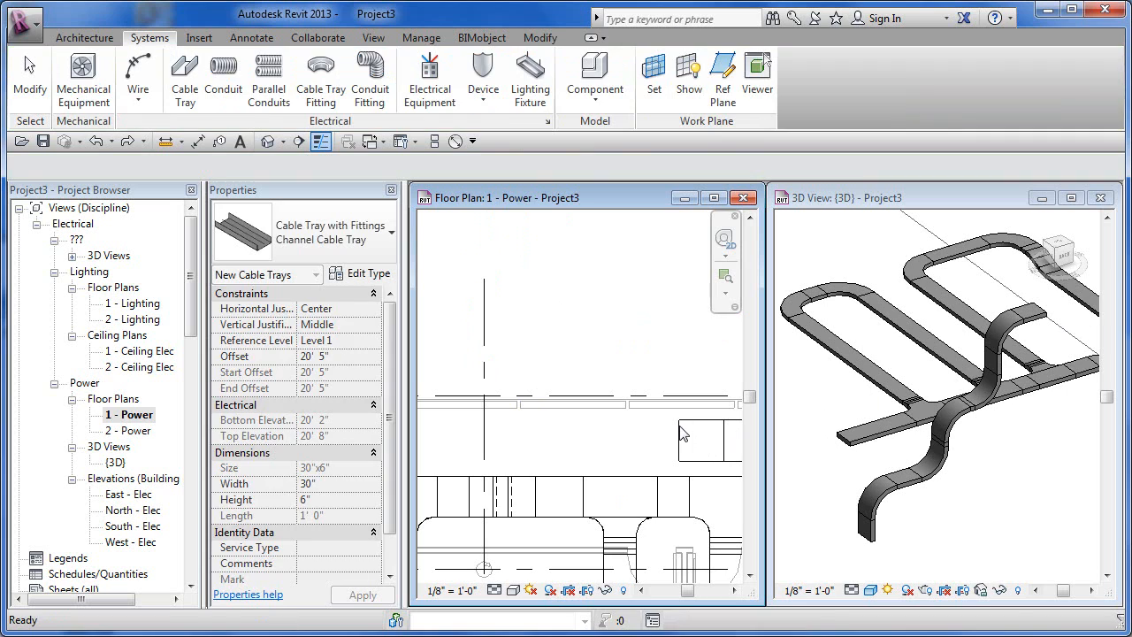
# - Lengthen the upper horizontal channel tray to 4' 0" by extending its open end in plan
pyautogui.click(676, 449)
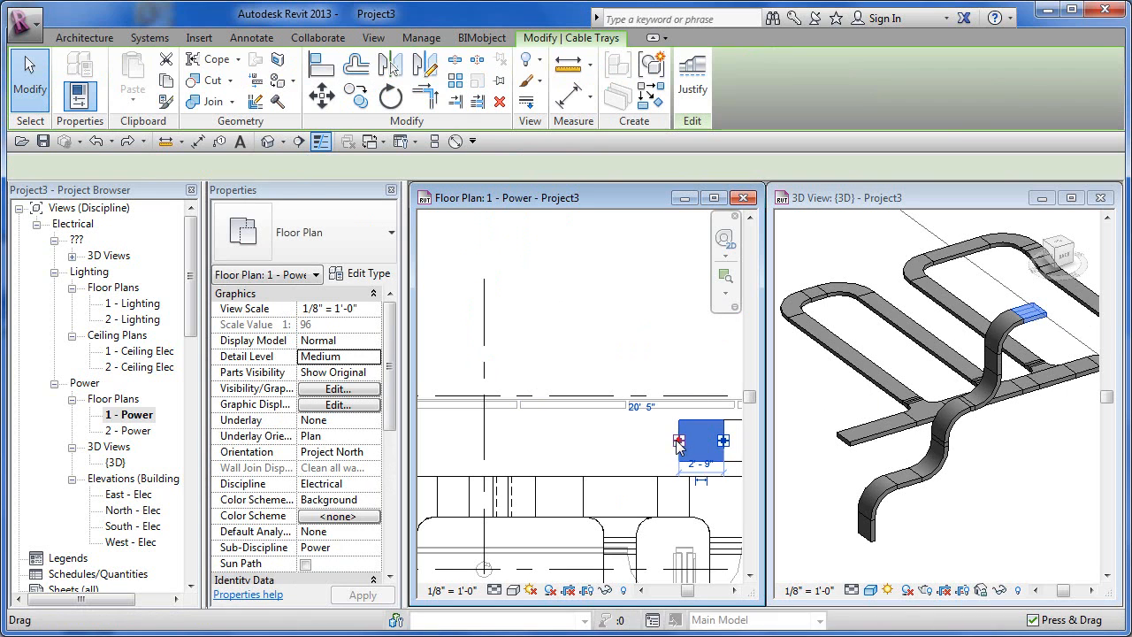
pyautogui.moveTo(677, 447); pyautogui.dragTo(657, 440)
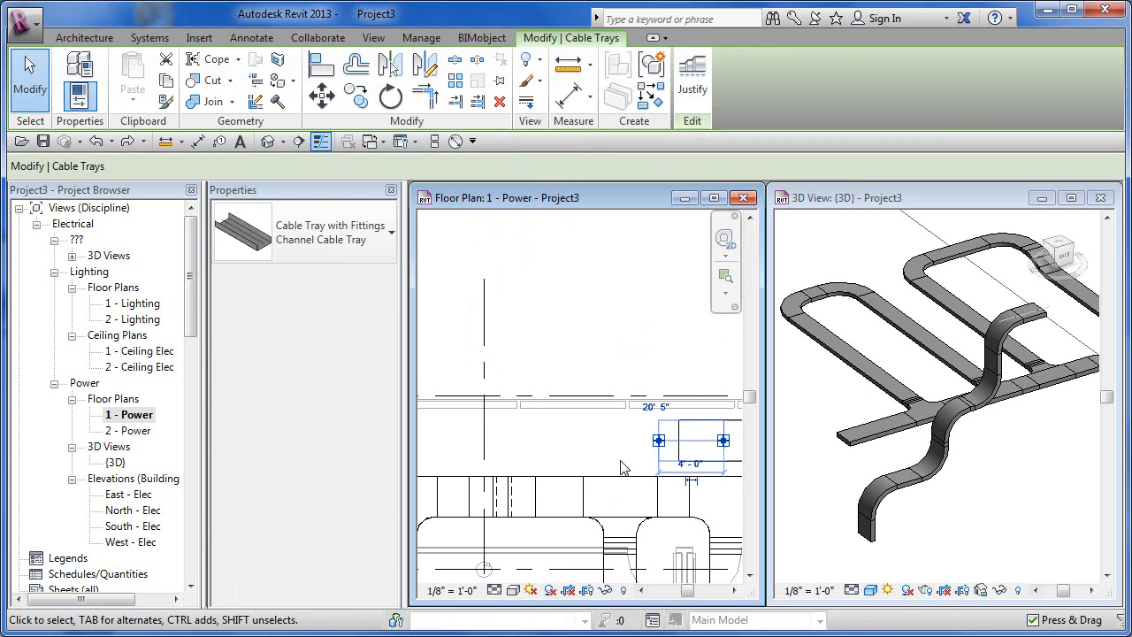
# - Add a vertical channel drop from the open end of the 20' 5" tray with the offset set to 5' 6"
pyautogui.rightClick(659, 444)
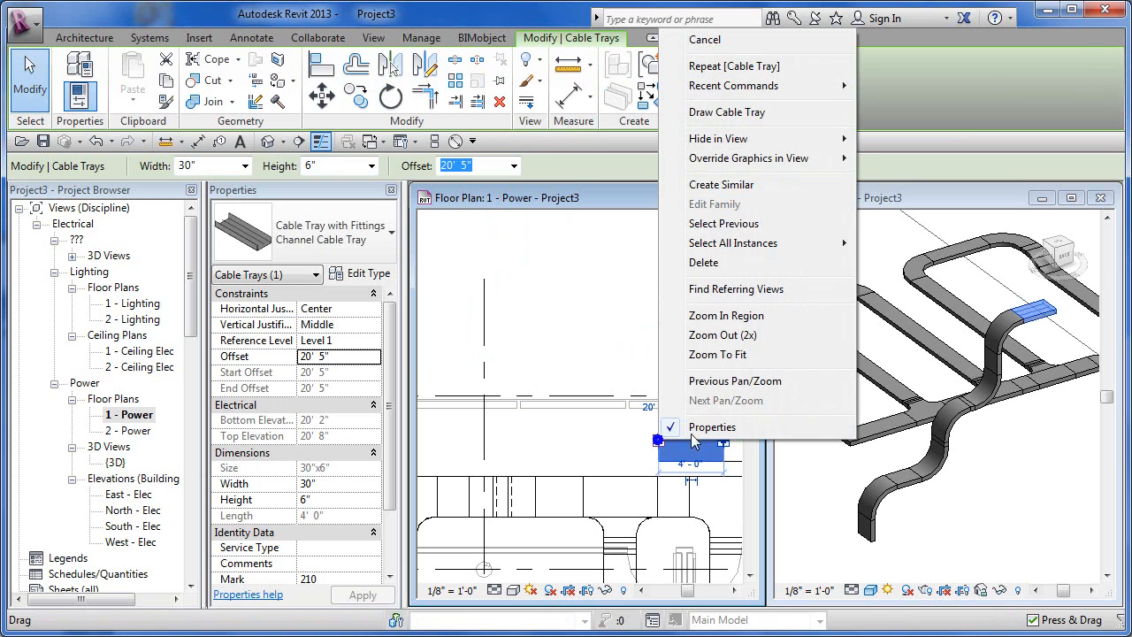
pyautogui.click(726, 112)
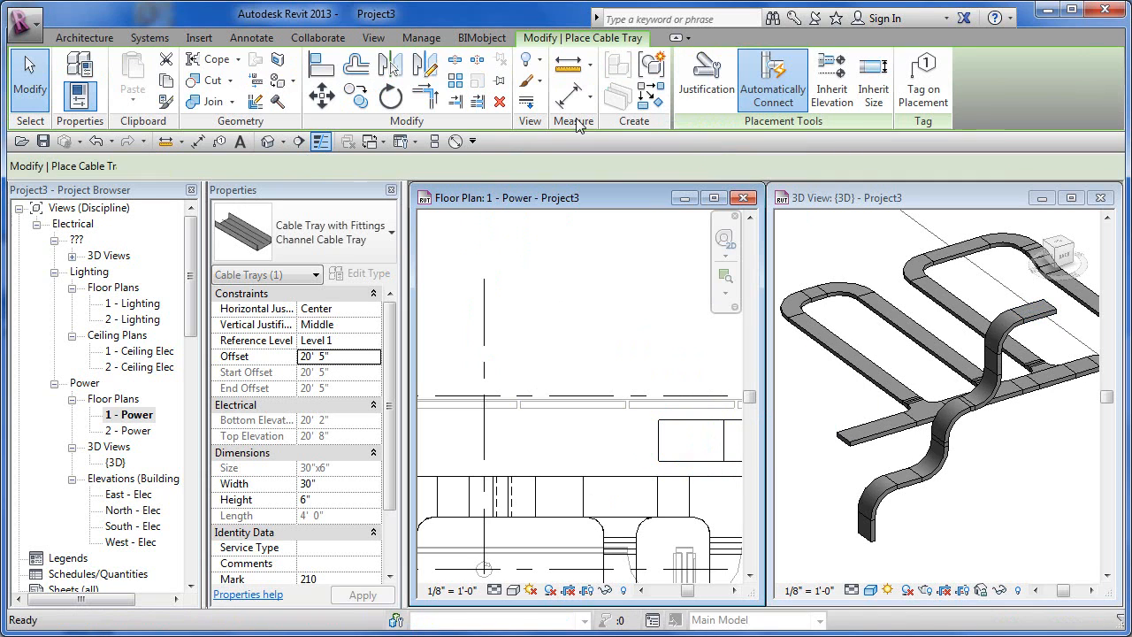
pyautogui.click(541, 165)
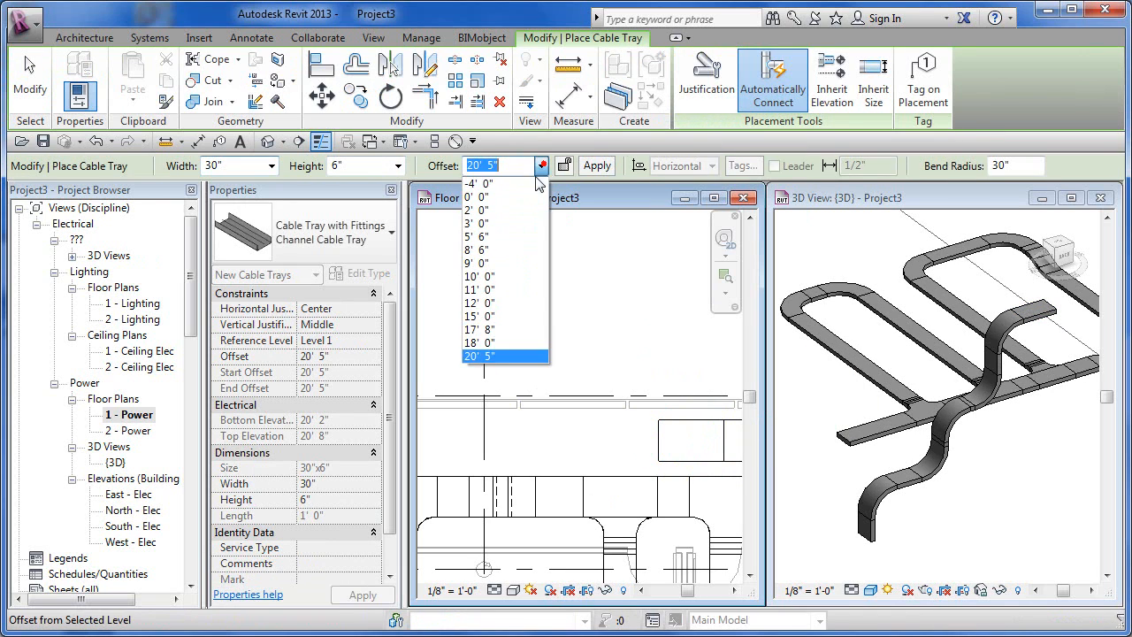
pyautogui.click(491, 239)
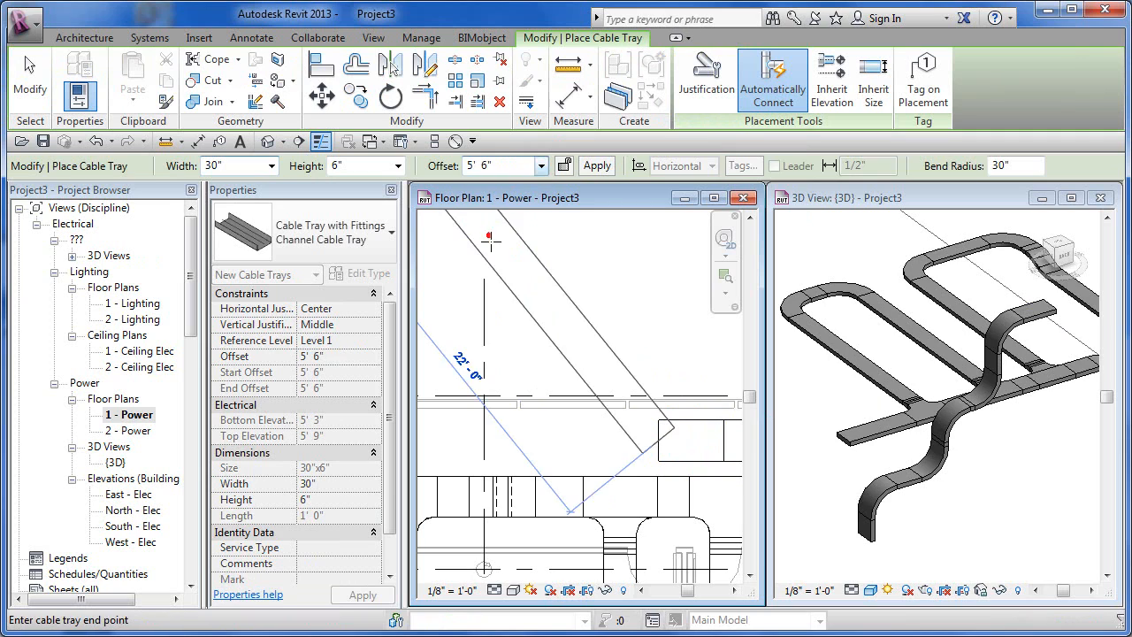
pyautogui.click(595, 164)
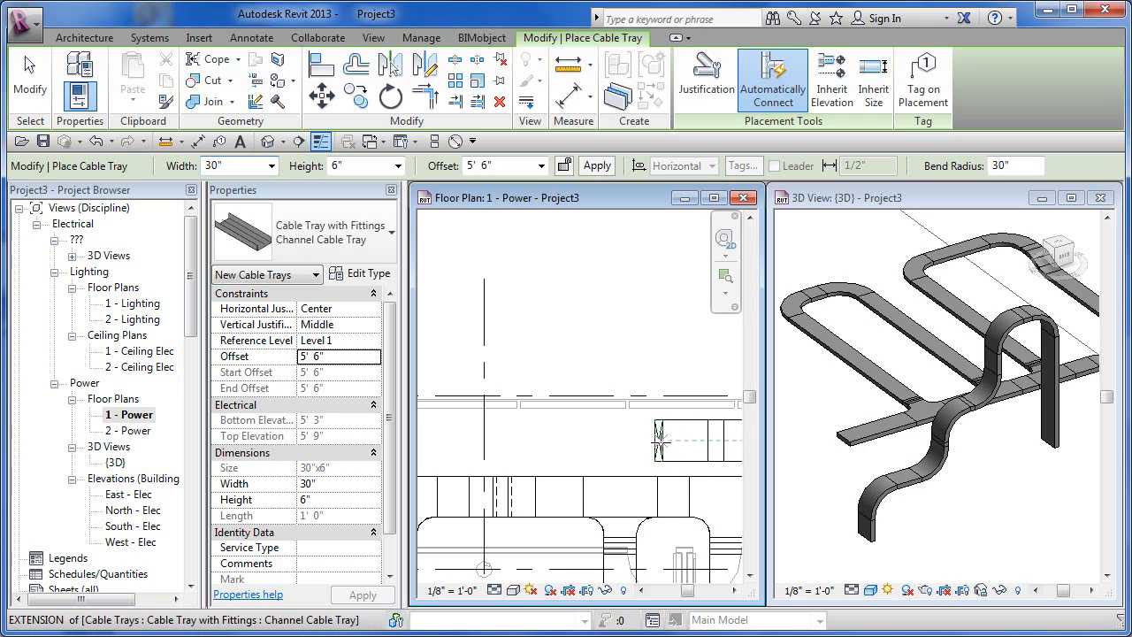
pyautogui.scroll(4, 657, 440)
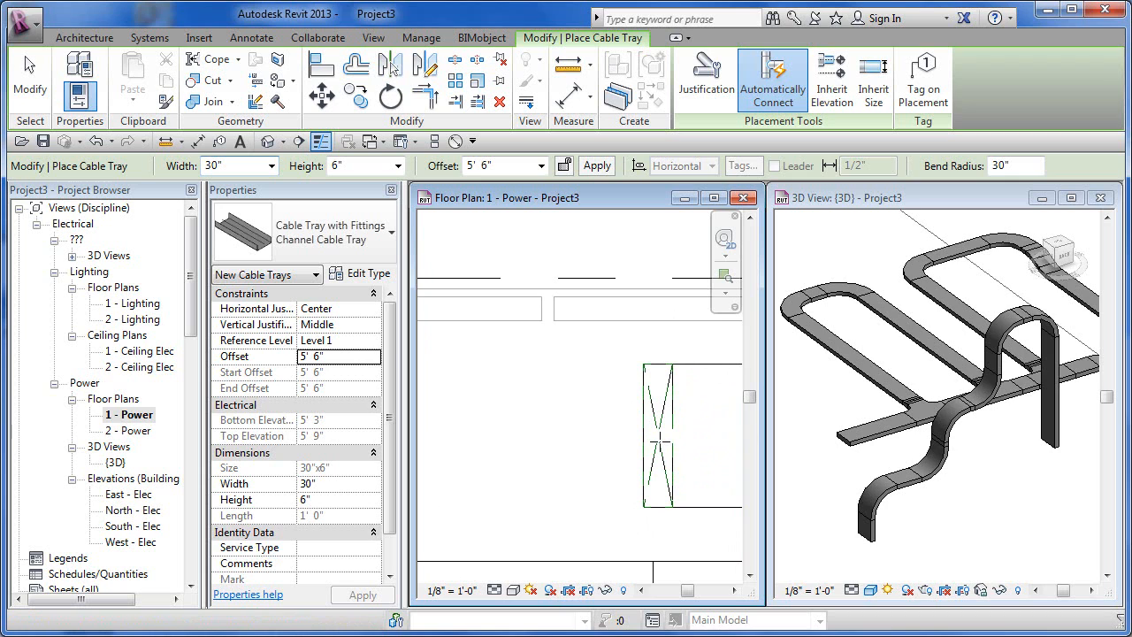
pyautogui.click(880, 510)
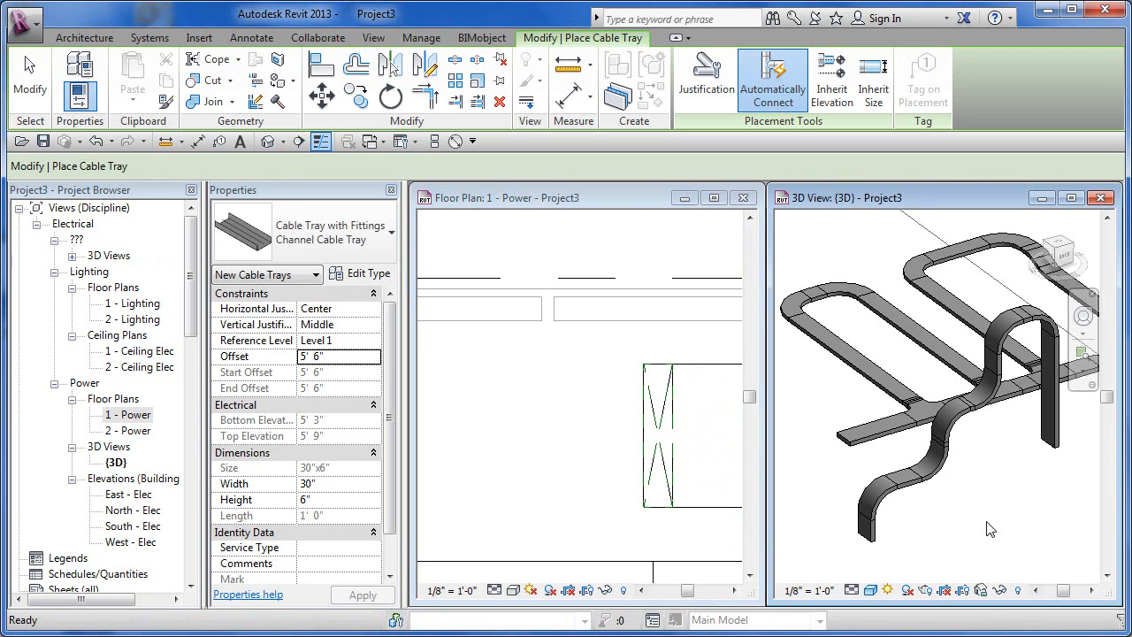
pyautogui.press('Escape')
# - Draw a short horizontal channel tray in the 3D view from the drop's lower end at a 4' 6" offset, heading away from the riser
pyautogui.scroll(5, 937, 504)
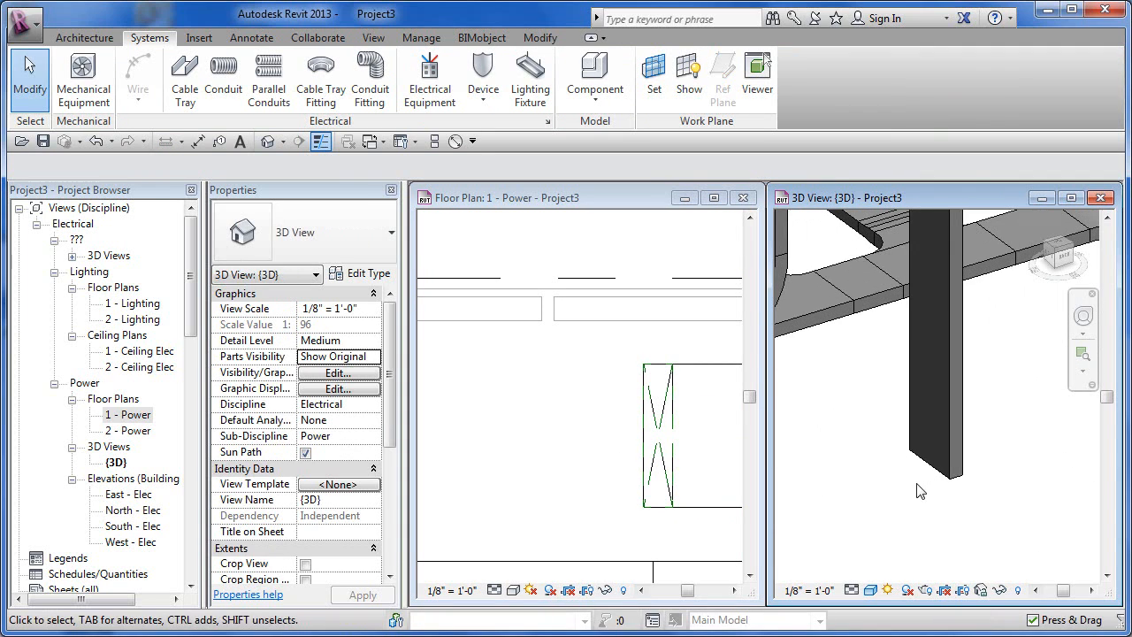
pyautogui.click(944, 472)
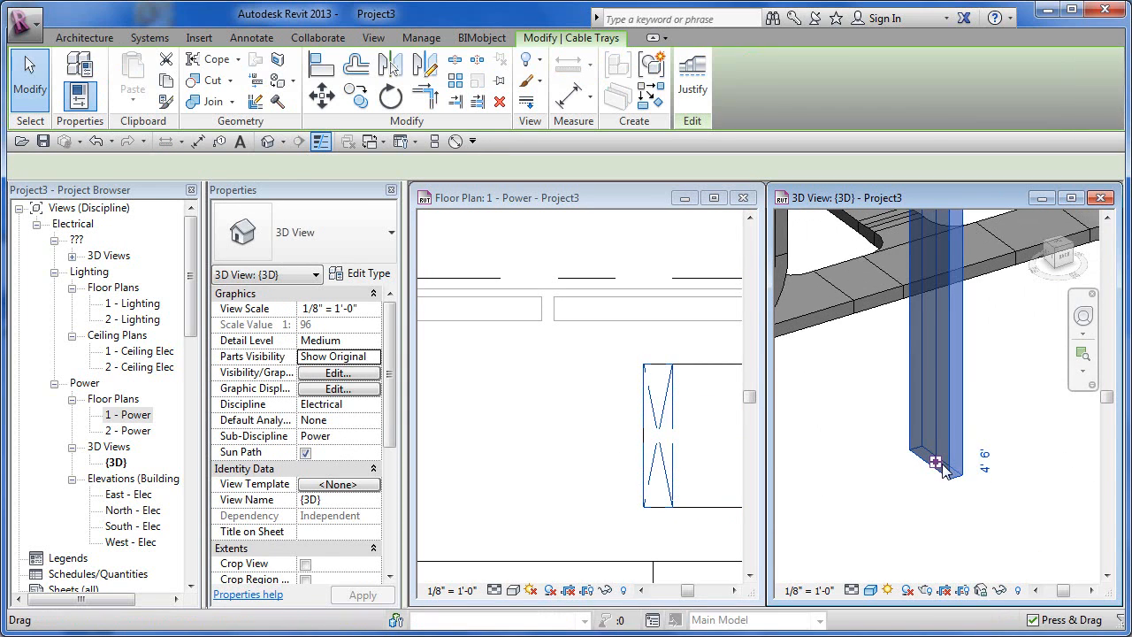
pyautogui.rightClick(937, 466)
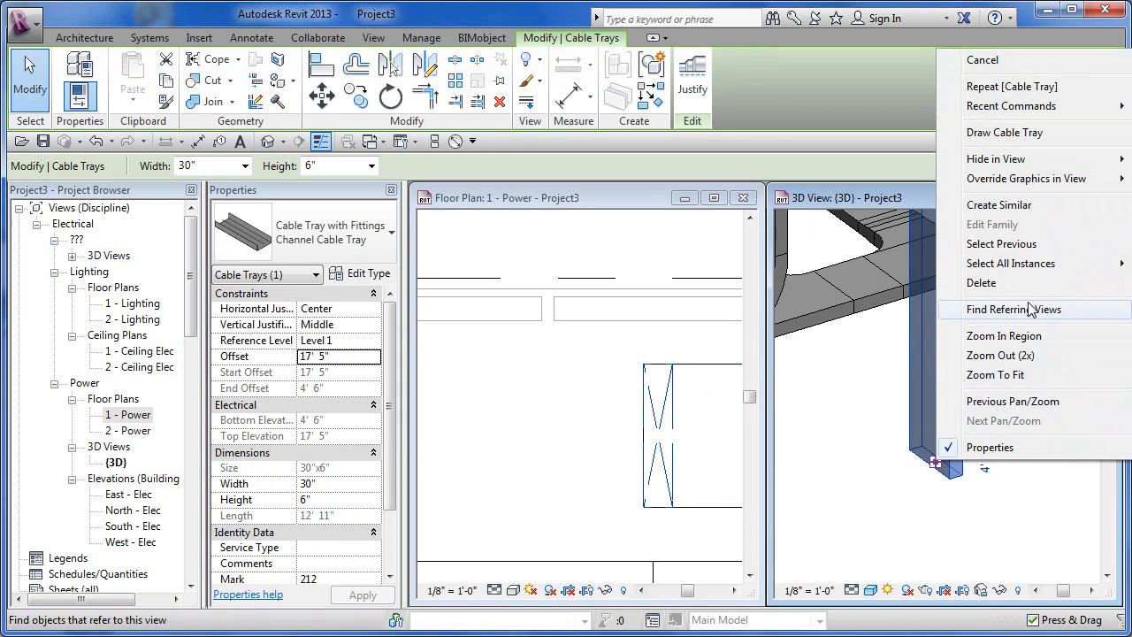
pyautogui.click(1007, 132)
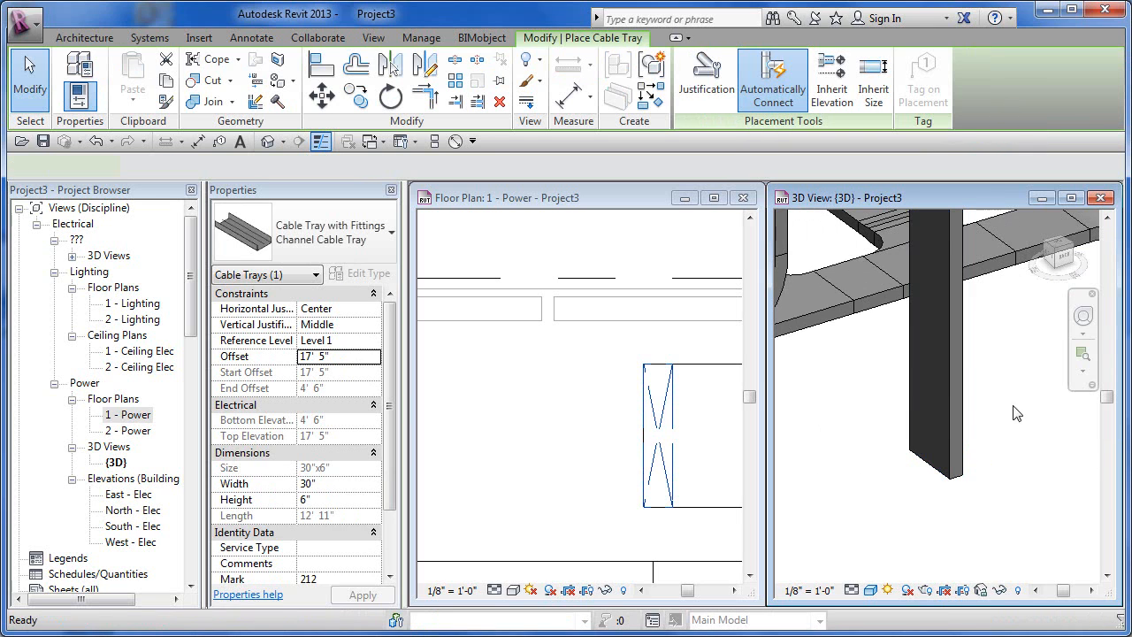
pyautogui.scroll(-2, 1054, 431)
pyautogui.moveTo(1055, 437); pyautogui.dragTo(858, 497, button='middle')
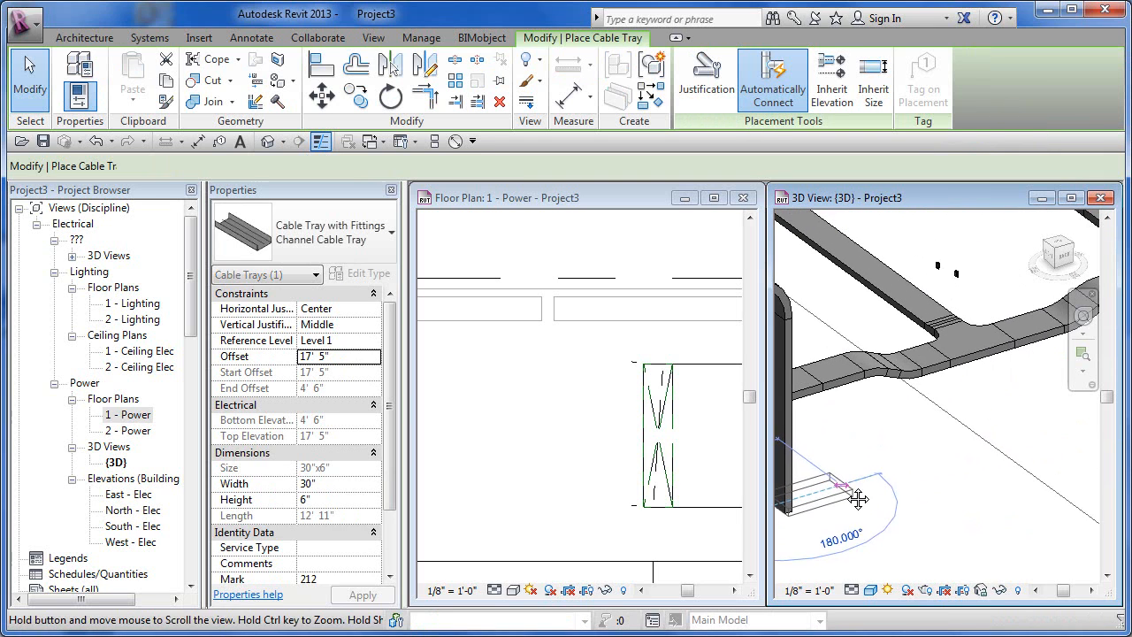
pyautogui.click(897, 466)
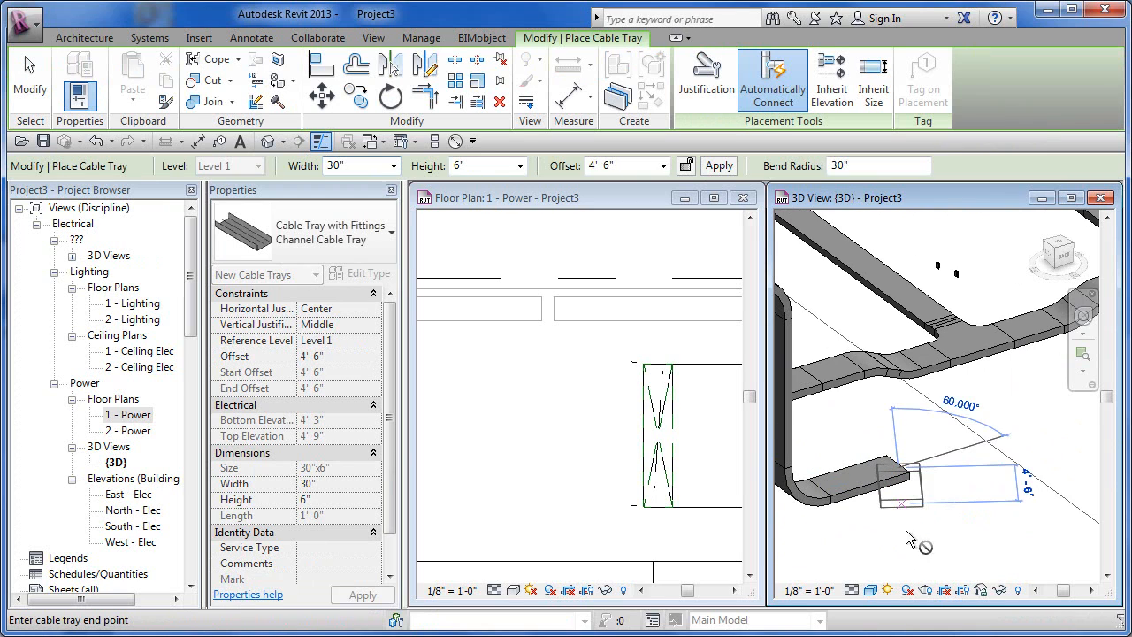
pyautogui.scroll(-5, 981, 534)
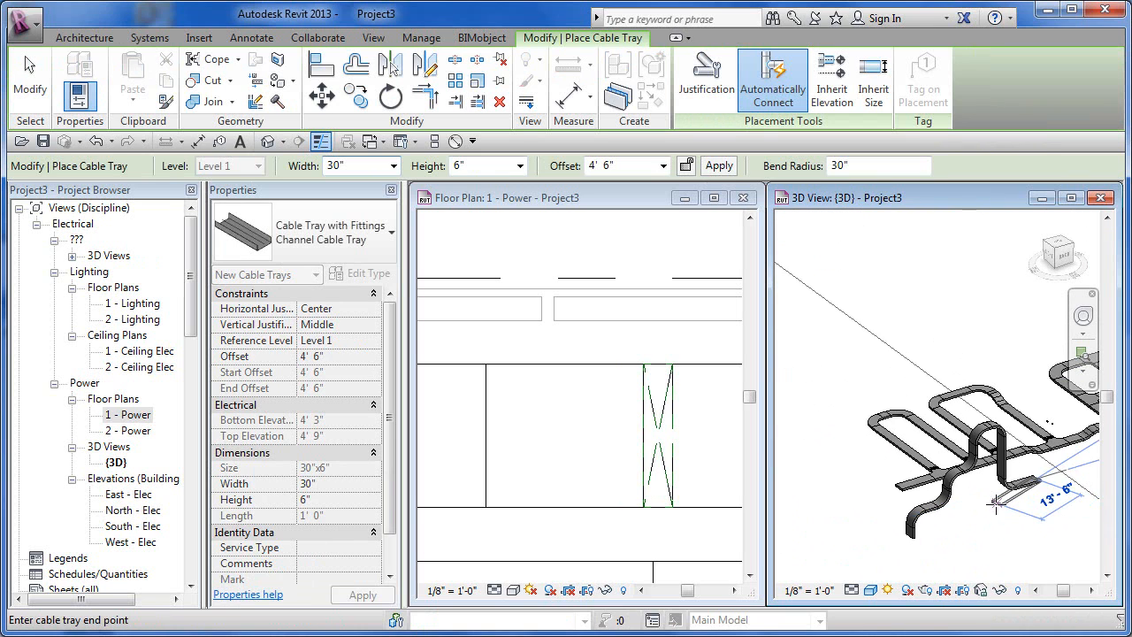
pyautogui.scroll(2, 995, 502)
pyautogui.scroll(3, 999, 518)
pyautogui.press('Escape')
pyautogui.press('Escape')
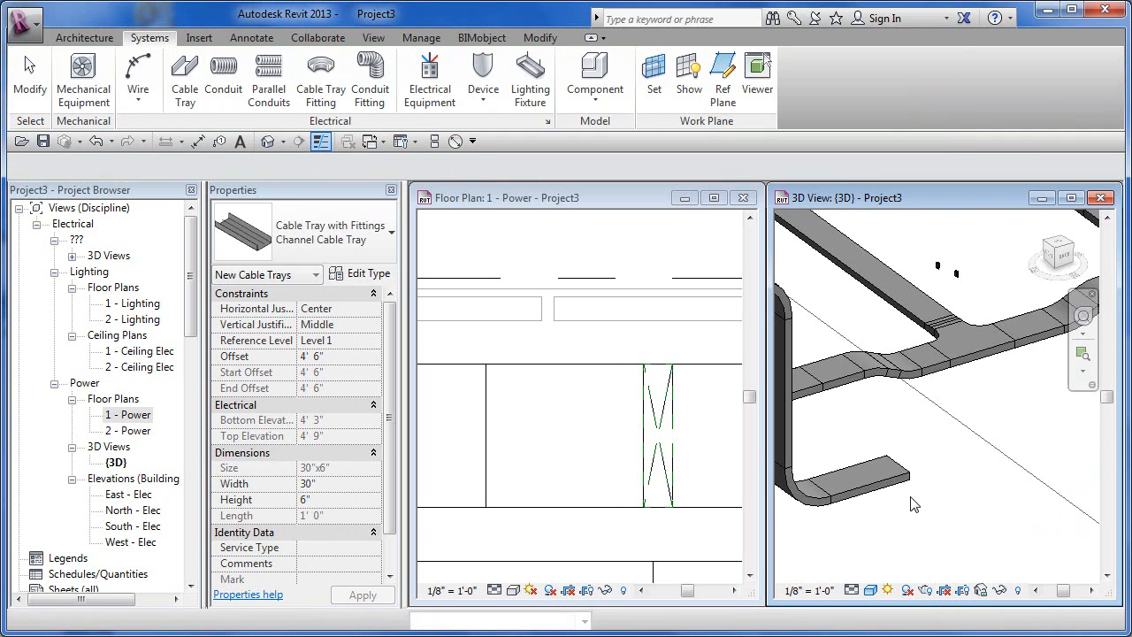
# - Close the power floor plan and maximize the 3D view, framing the looped channel tray run
pyautogui.click(743, 198)
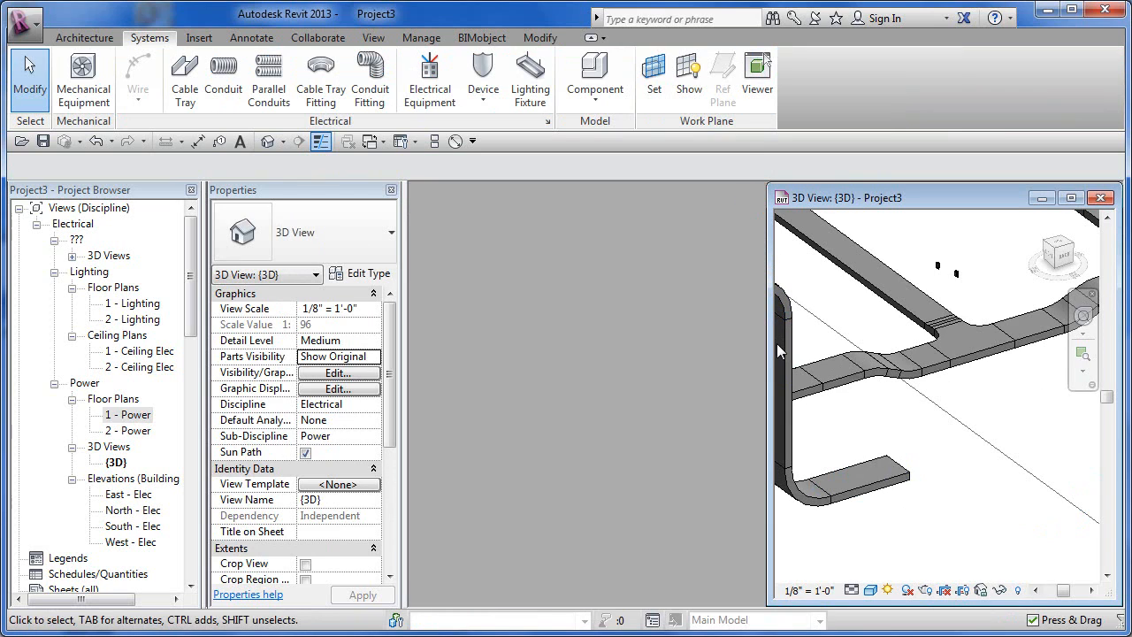
pyautogui.doubleClick(844, 199)
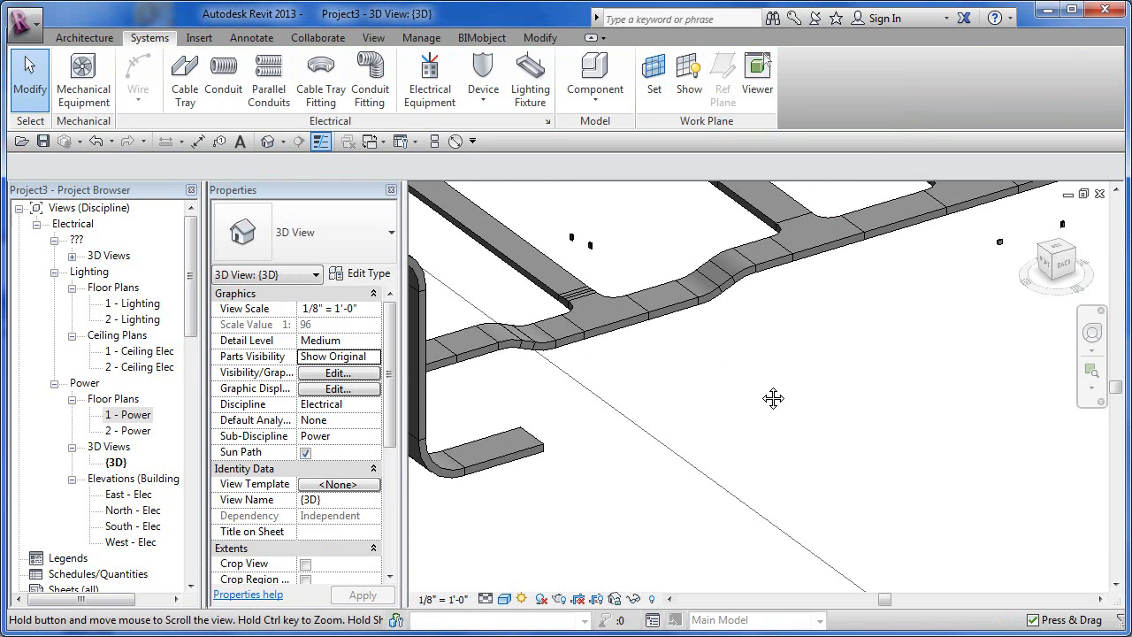
pyautogui.moveTo(772, 398); pyautogui.dragTo(1099, 370, button='middle')
pyautogui.moveTo(829, 444); pyautogui.dragTo(855, 421, button='middle')
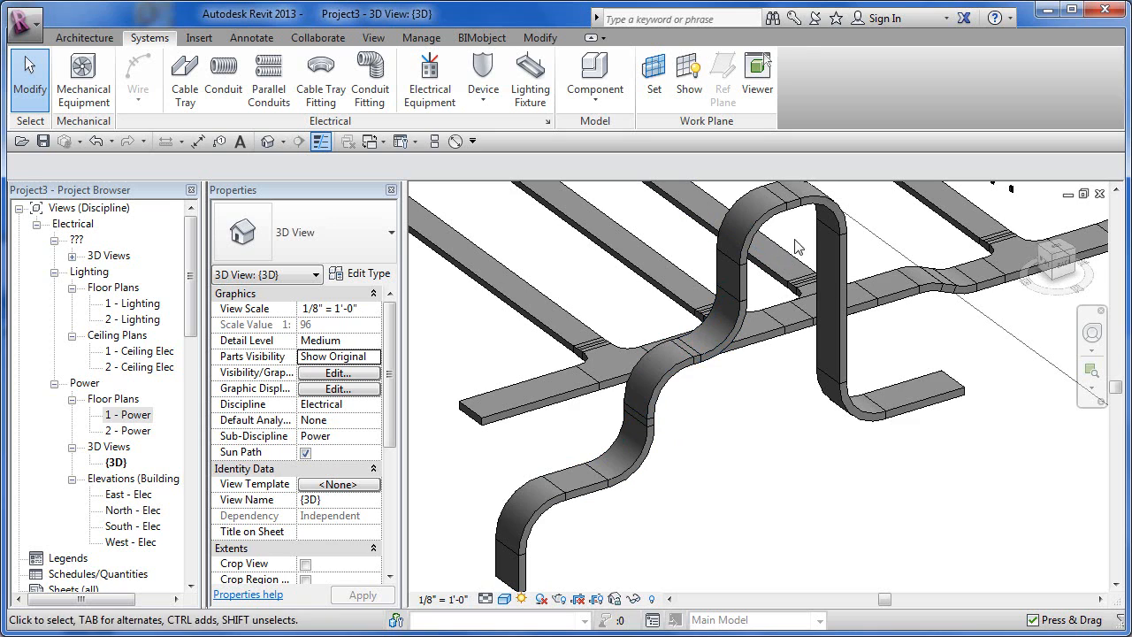
pyautogui.moveTo(792, 244); pyautogui.dragTo(788, 262, button='middle')
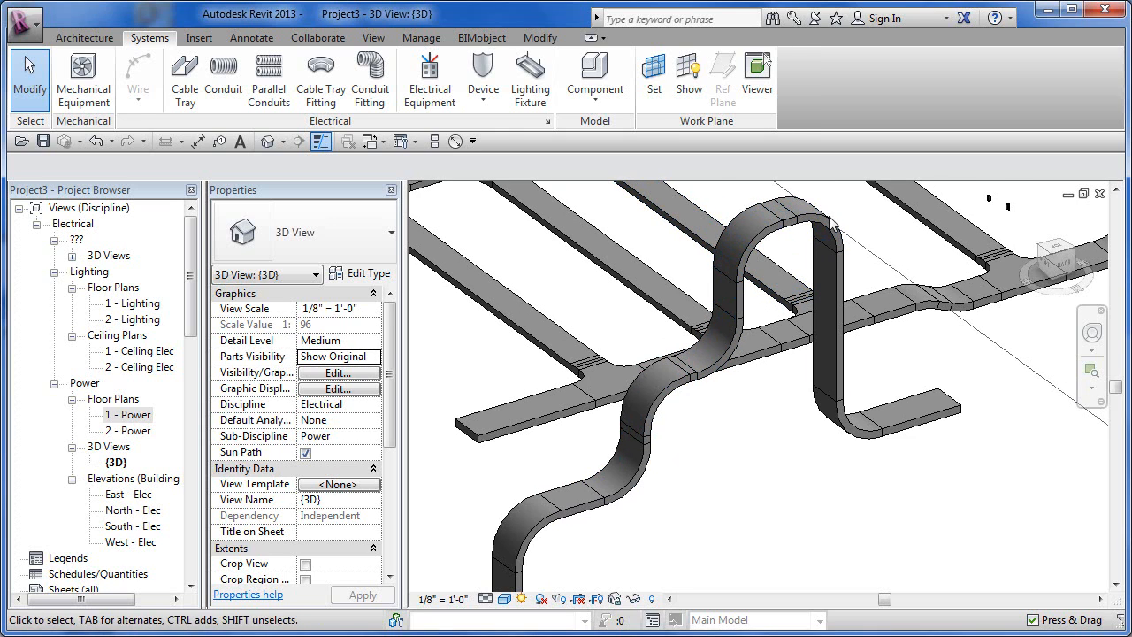
# - Check the bend radius setting of the Cable Tray command against the run's bends, without placing a tray
pyautogui.click(187, 76)
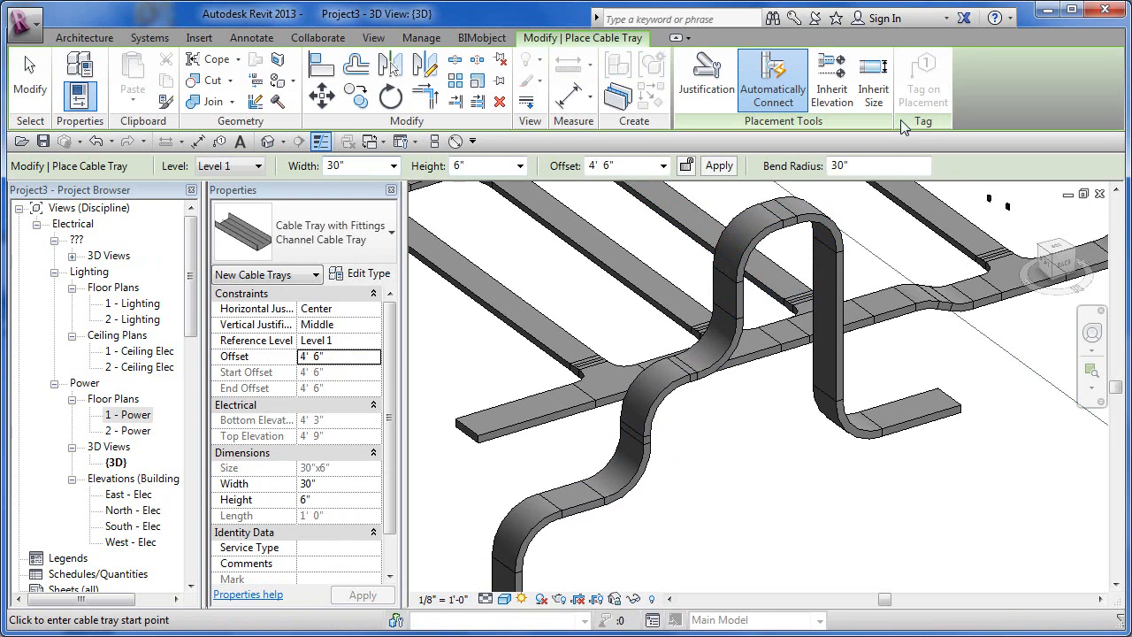
pyautogui.click(885, 166)
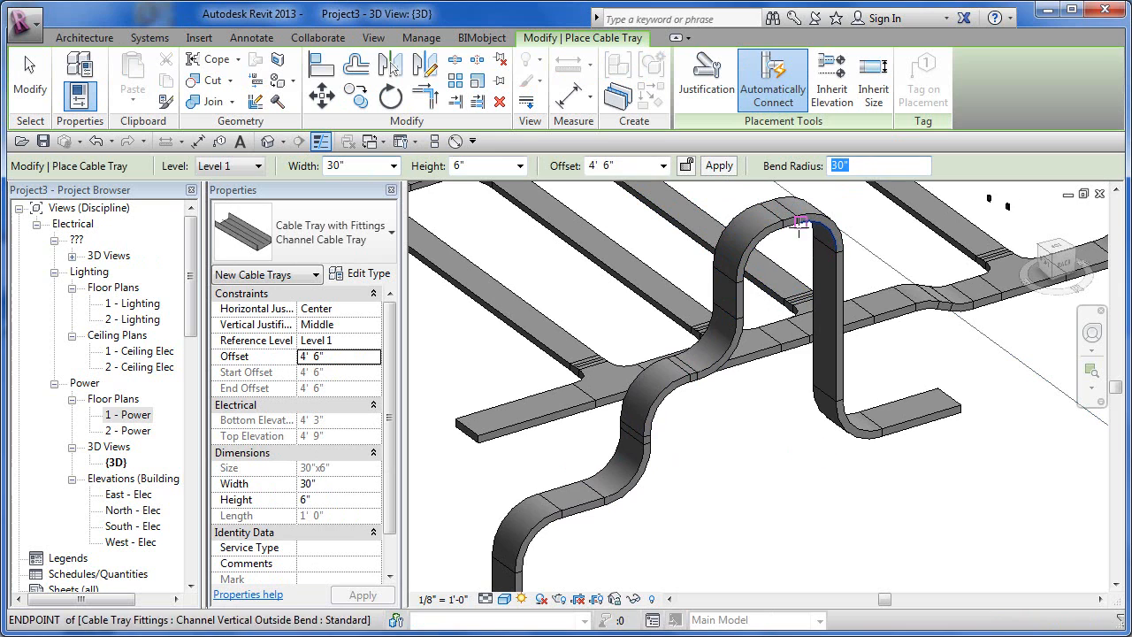
pyautogui.moveTo(785, 251); pyautogui.dragTo(879, 318, button='middle')
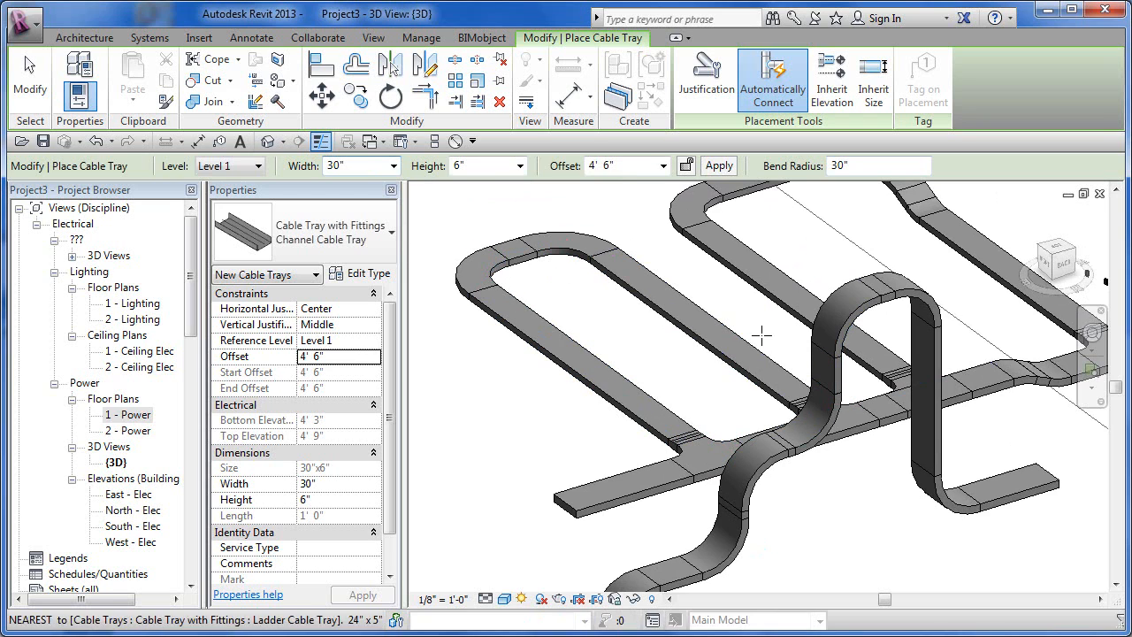
pyautogui.press('Escape')
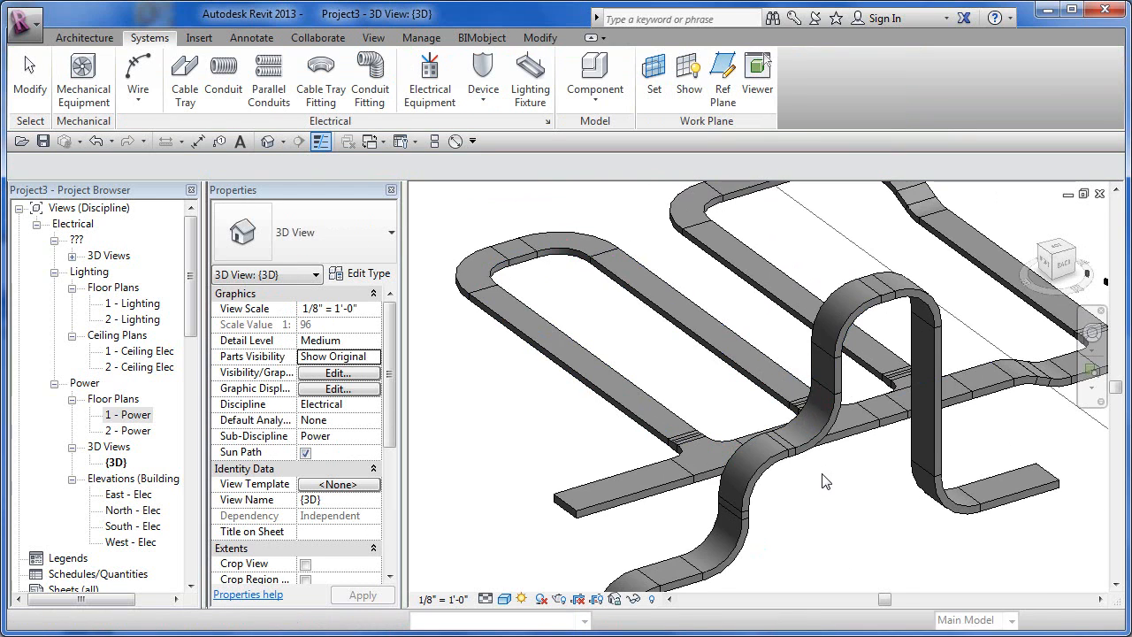
pyautogui.scroll(-3, 824, 480)
pyautogui.moveTo(854, 486); pyautogui.dragTo(693, 511, button='middle')
pyautogui.moveTo(808, 489); pyautogui.dragTo(745, 493, button='middle')
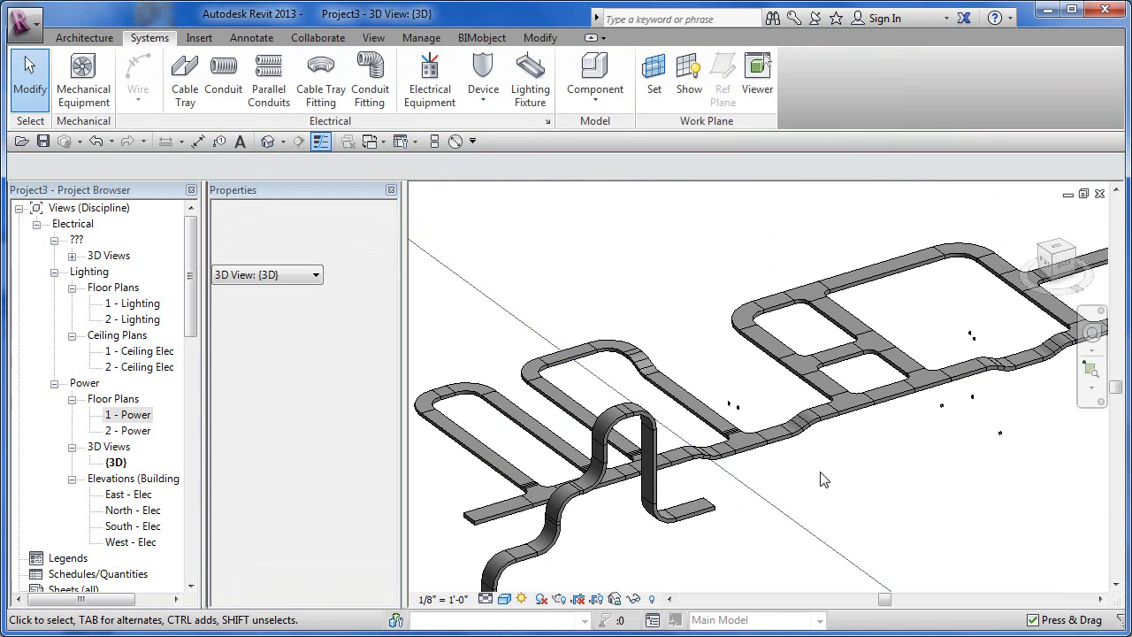
pyautogui.moveTo(806, 515); pyautogui.dragTo(857, 493, button='middle')
pyautogui.moveTo(733, 542); pyautogui.dragTo(745, 525, button='middle')
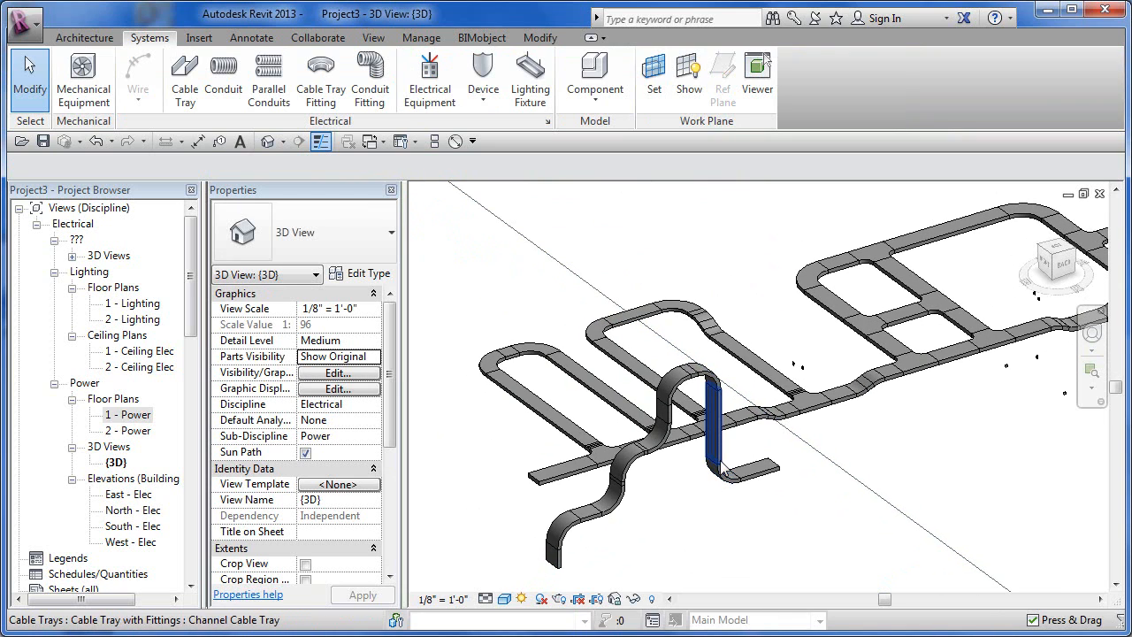